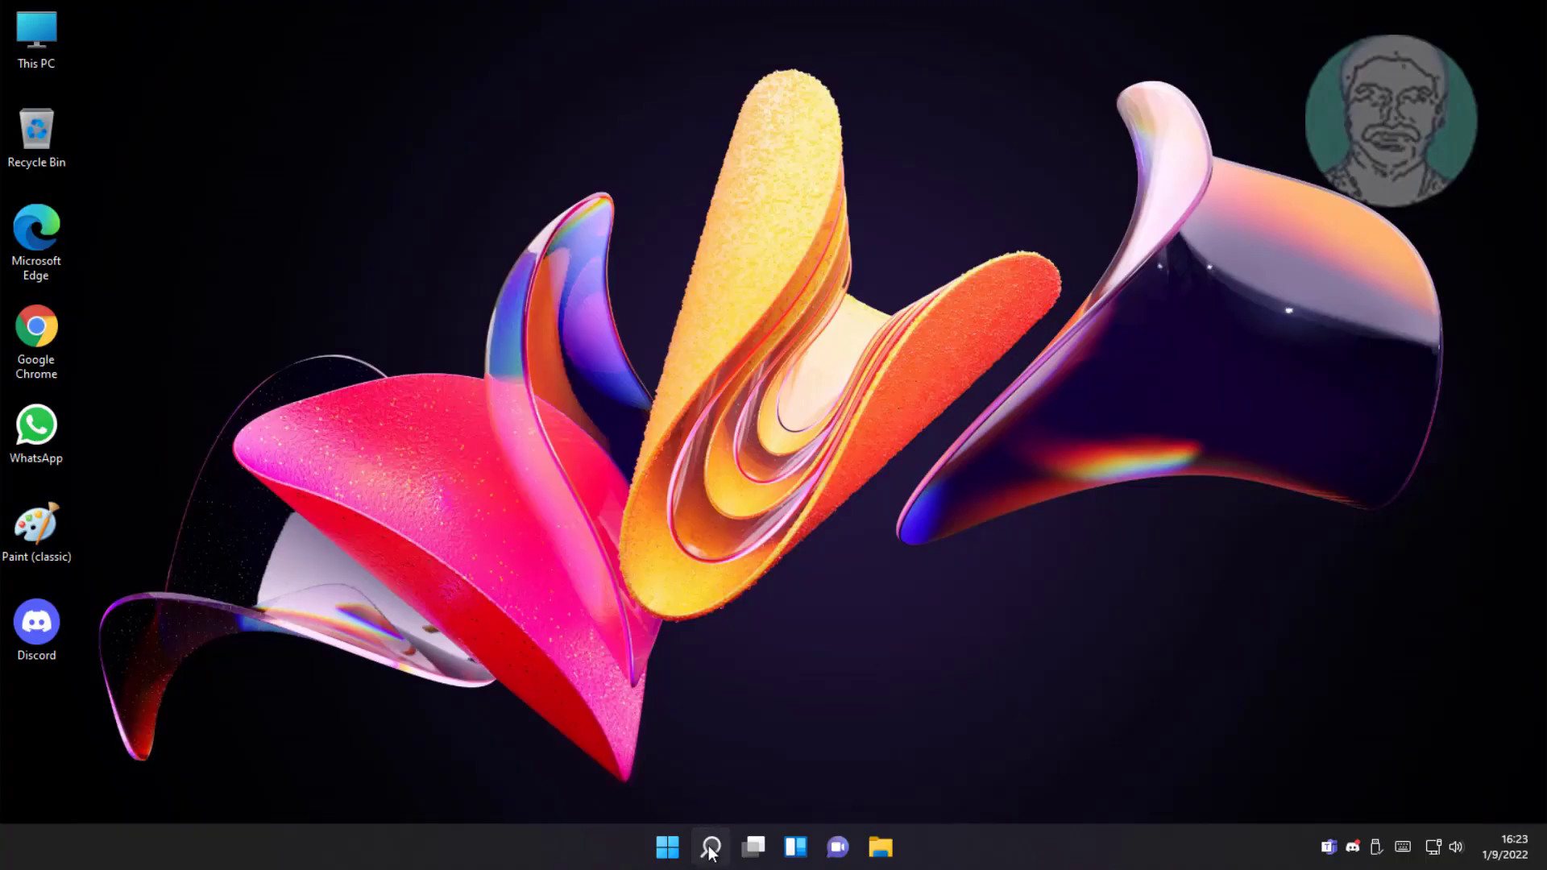
Step: Via 'internet options', uncheck 'Use a proxy server for your LAN' and save with OK twice
click(711, 848)
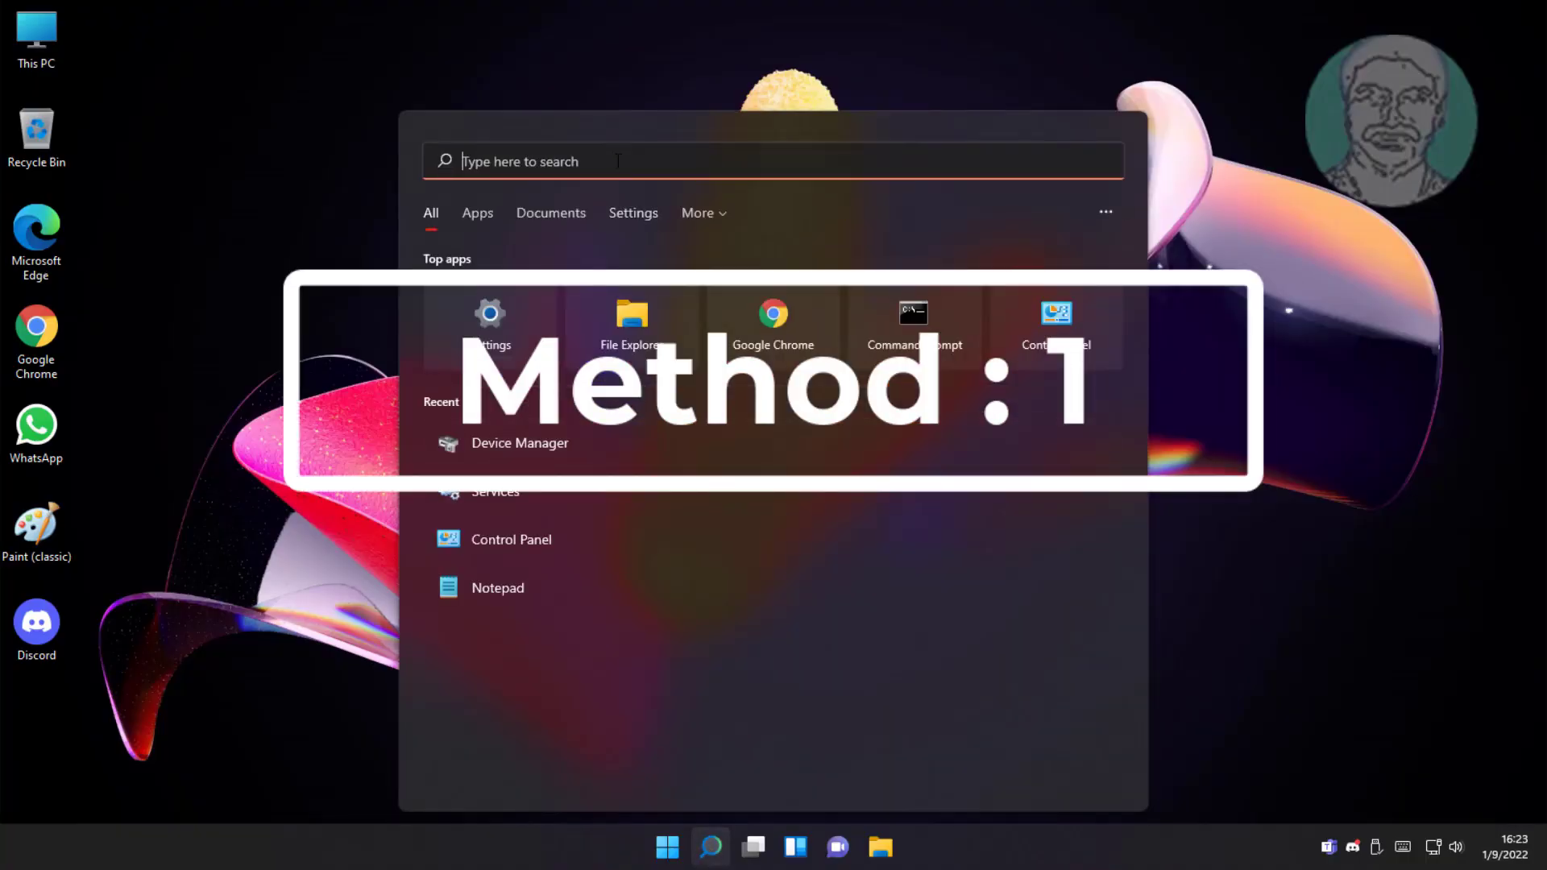
text(internet o)
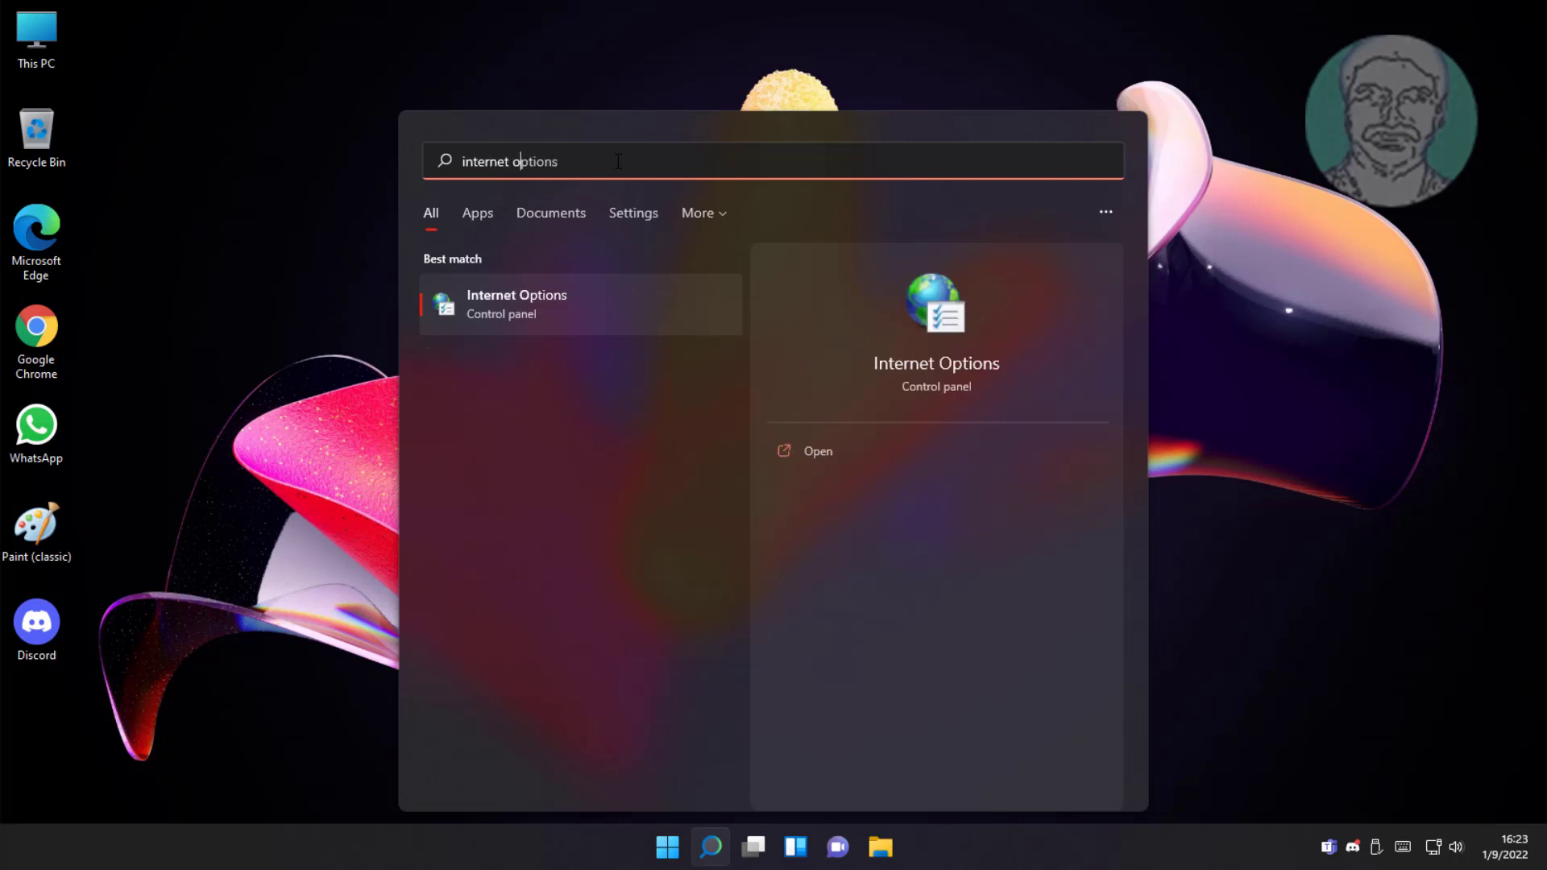
text(ptions)
click(553, 300)
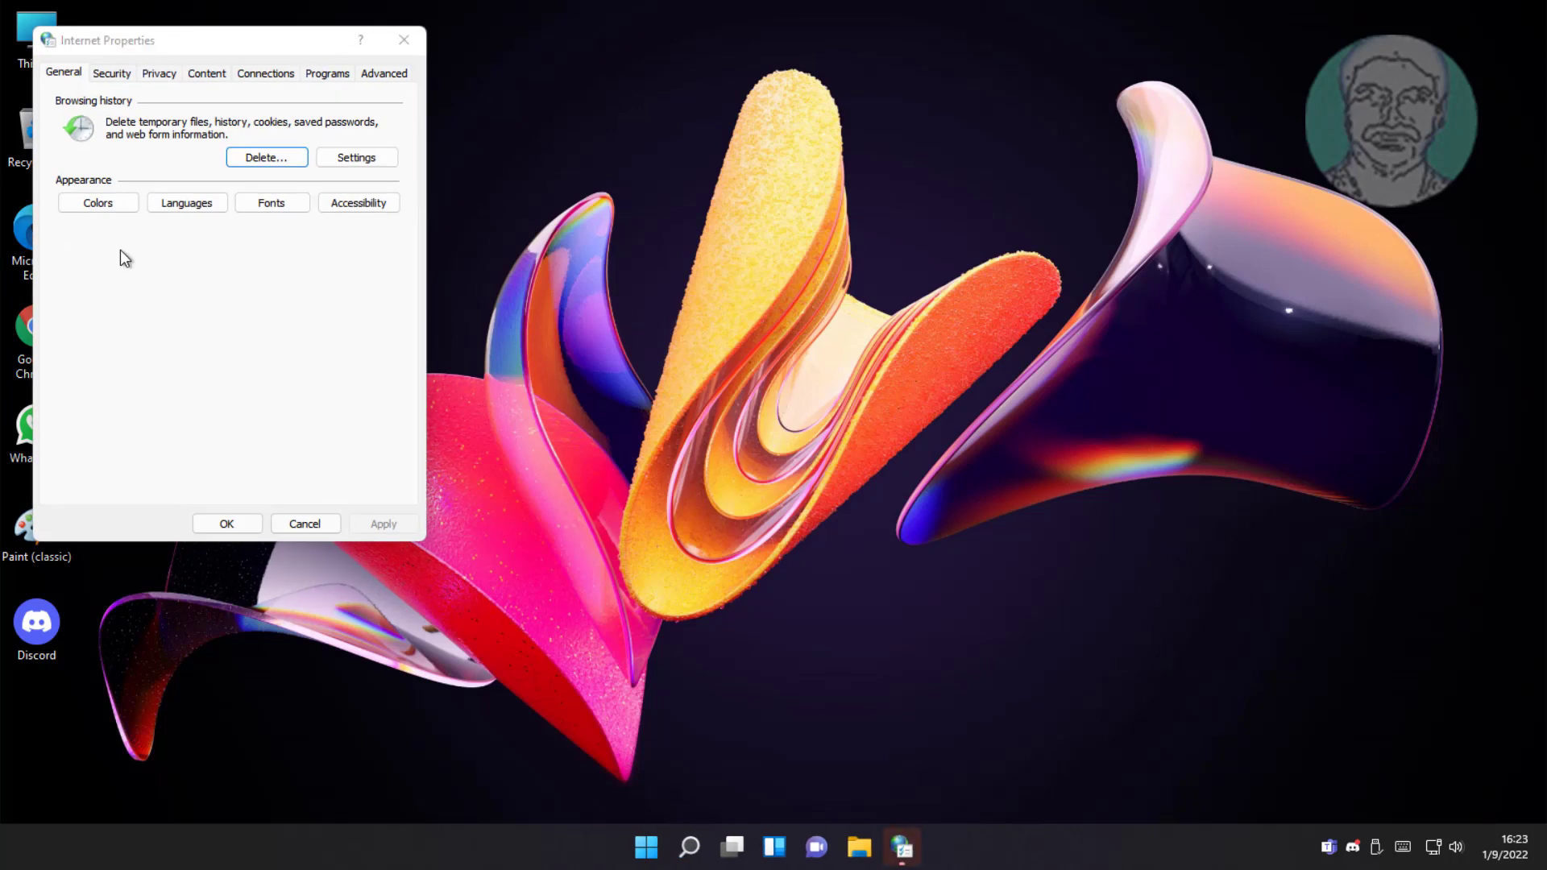
click(236, 72)
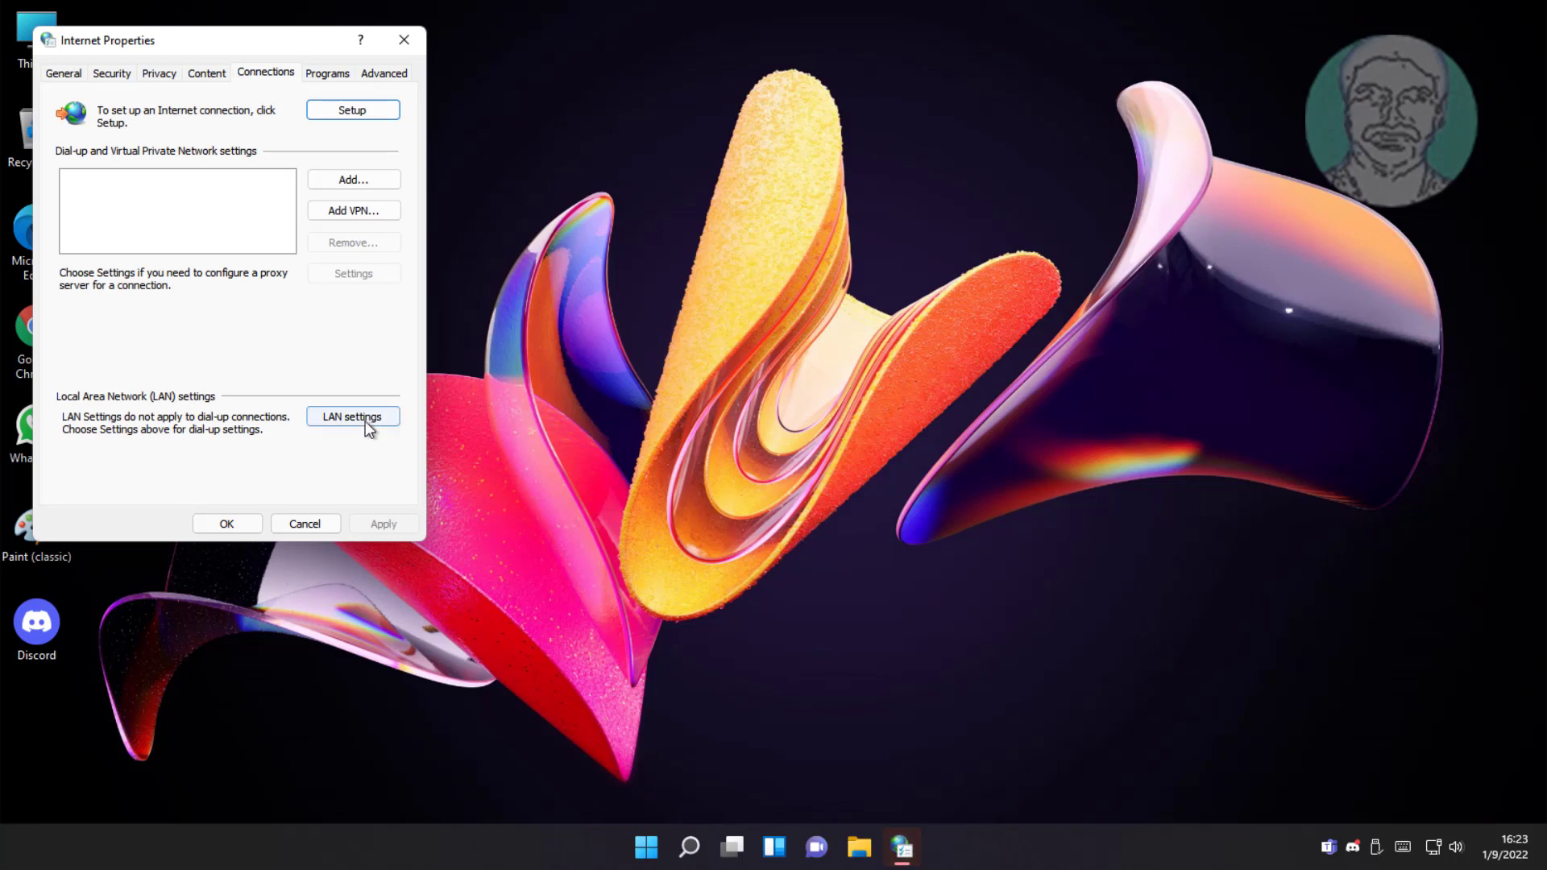
click(323, 418)
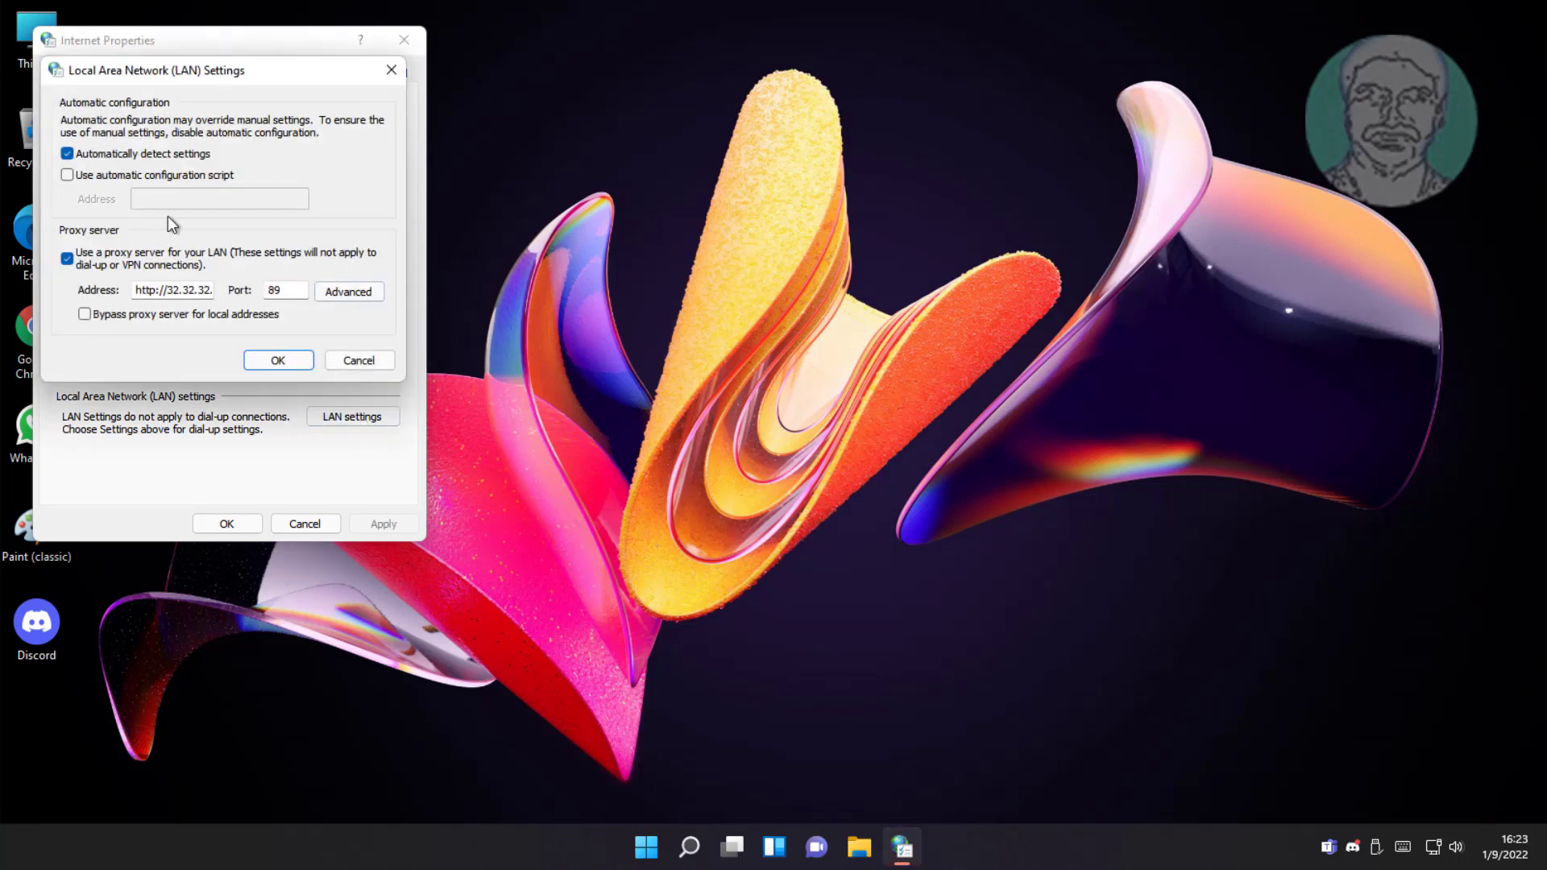
click(67, 259)
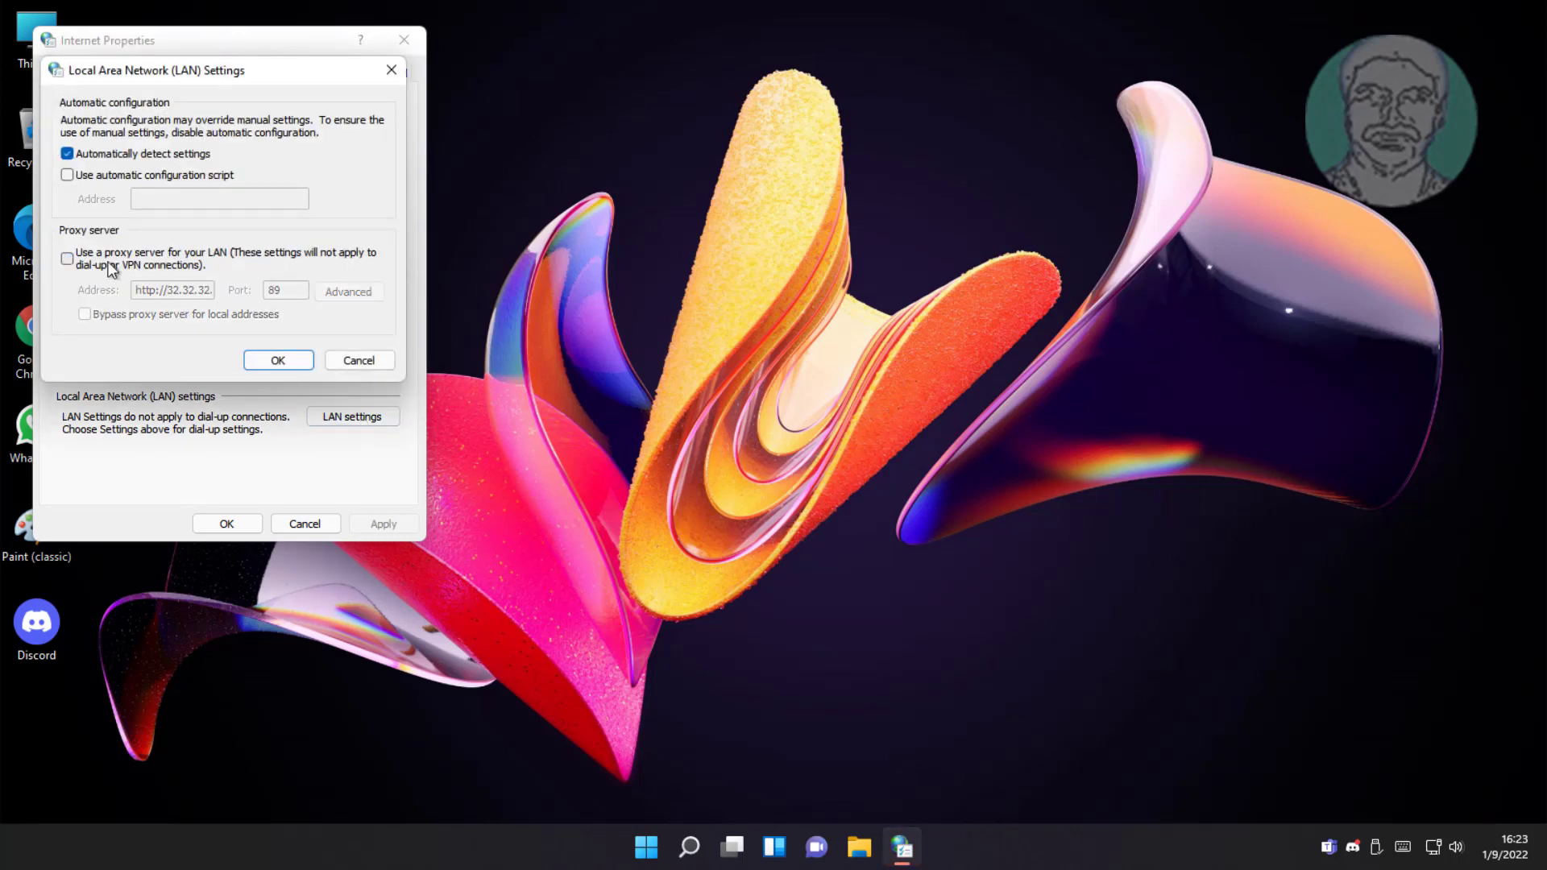
click(278, 361)
click(227, 524)
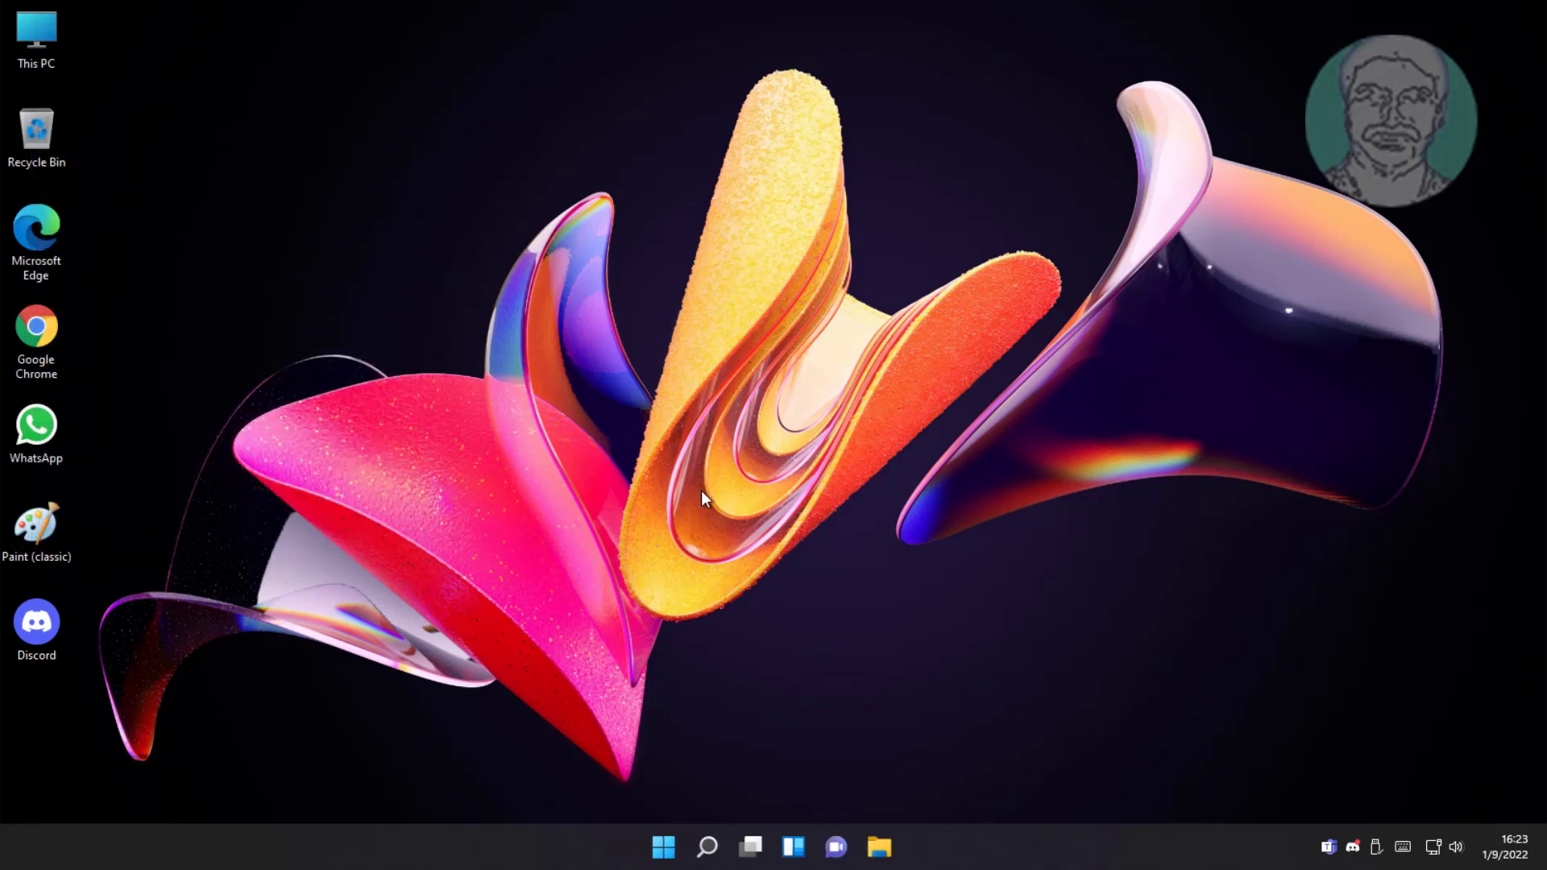
Step: Search 'control panel' and open Control Panel to All Control Panel Items
click(708, 846)
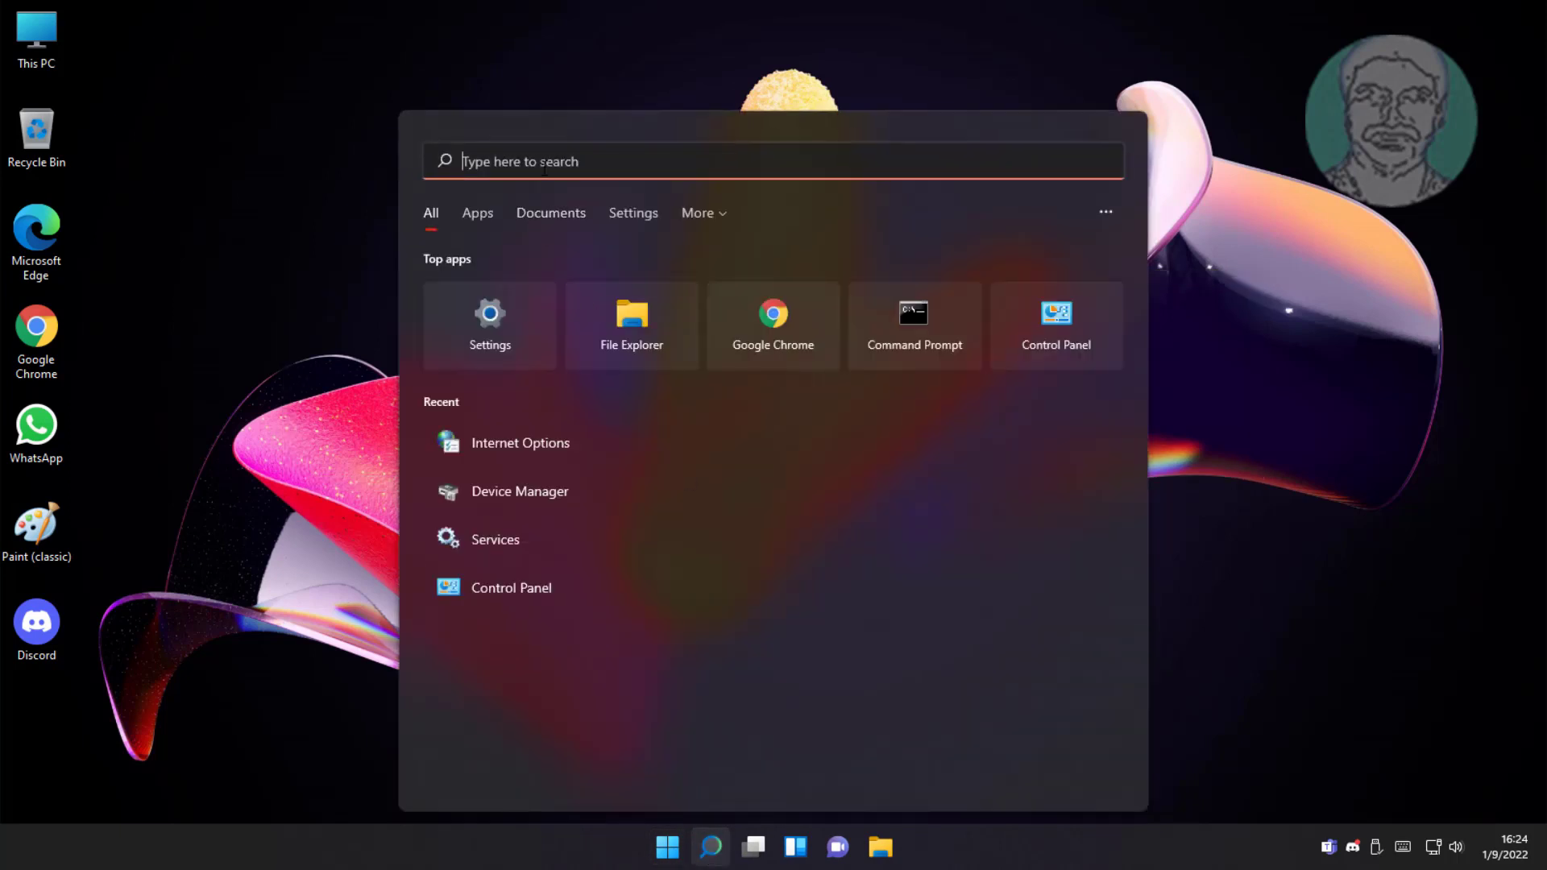
text(control Panel)
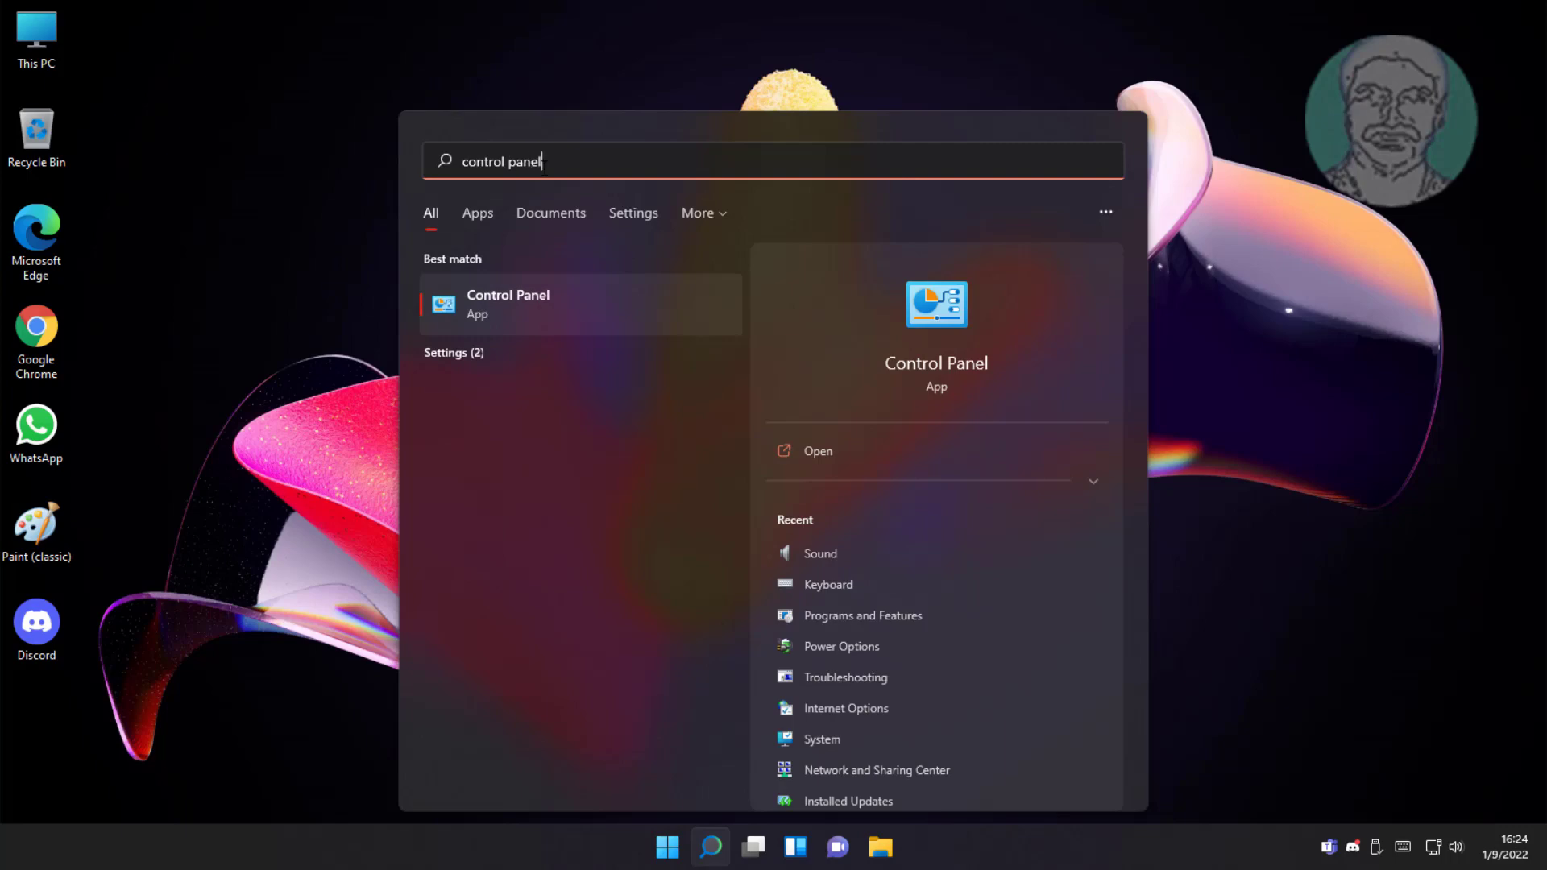
click(444, 300)
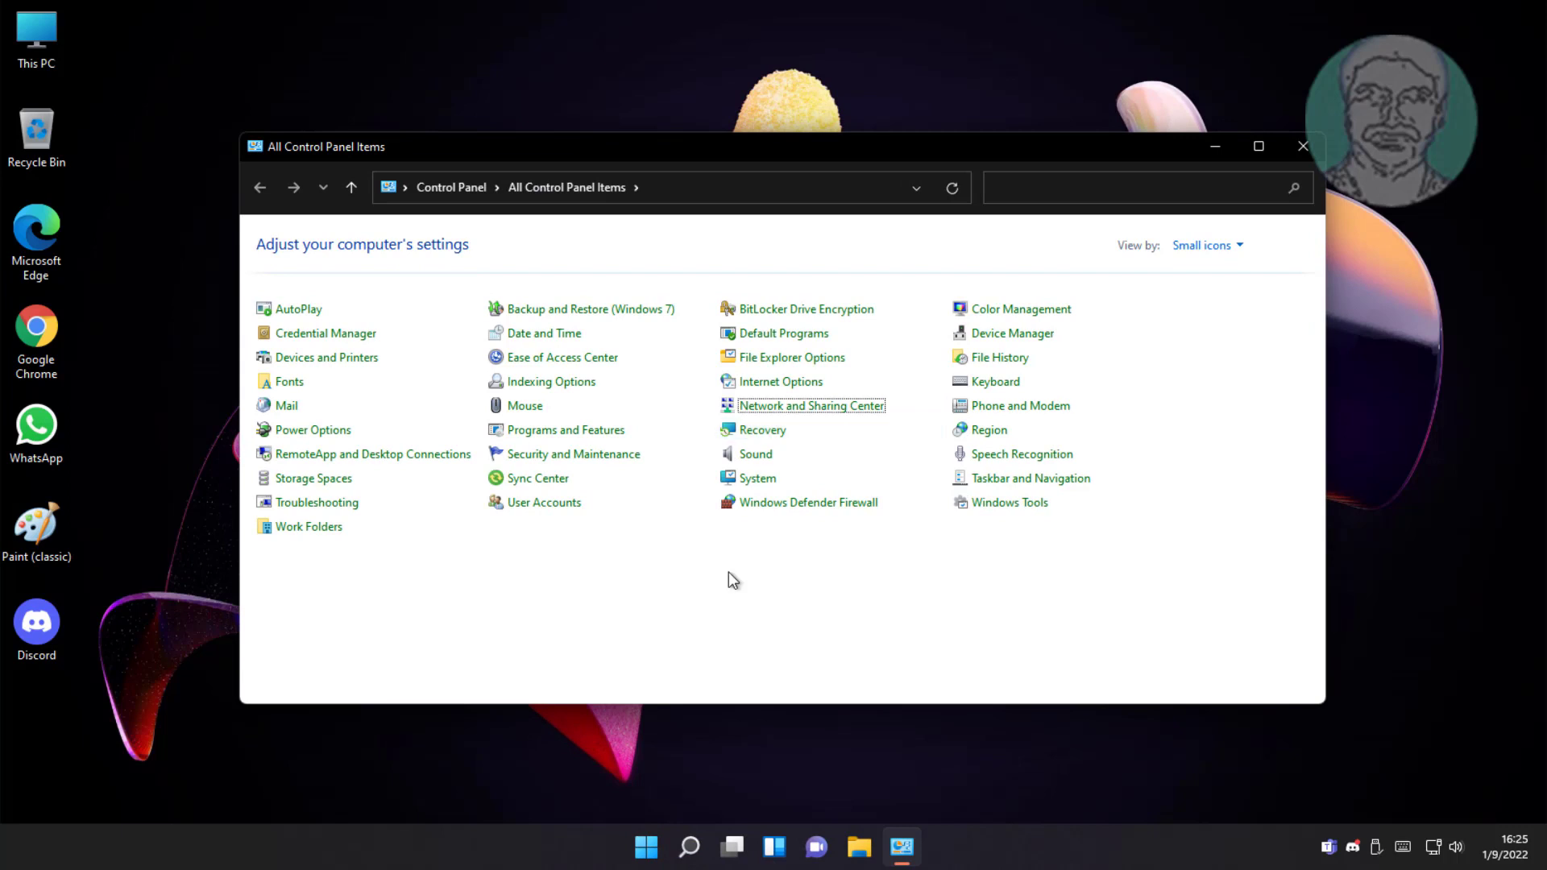
Step: Open Ethernet0's Properties from Change adapter settings and select Internet Protocol Version 4 (TCP/IPv4)
click(814, 411)
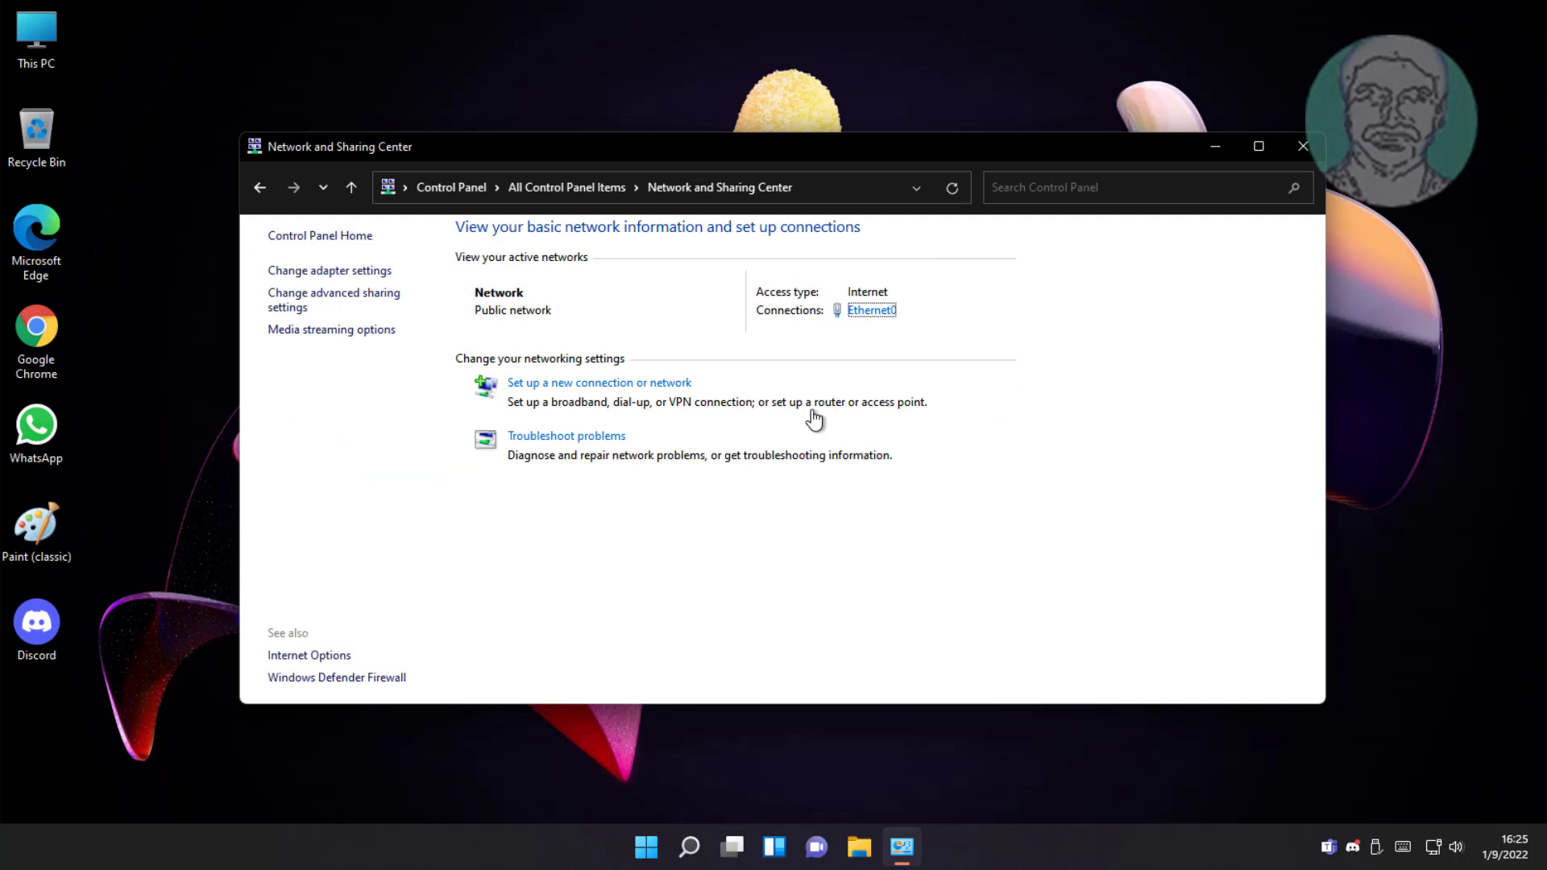
click(316, 272)
click(385, 293)
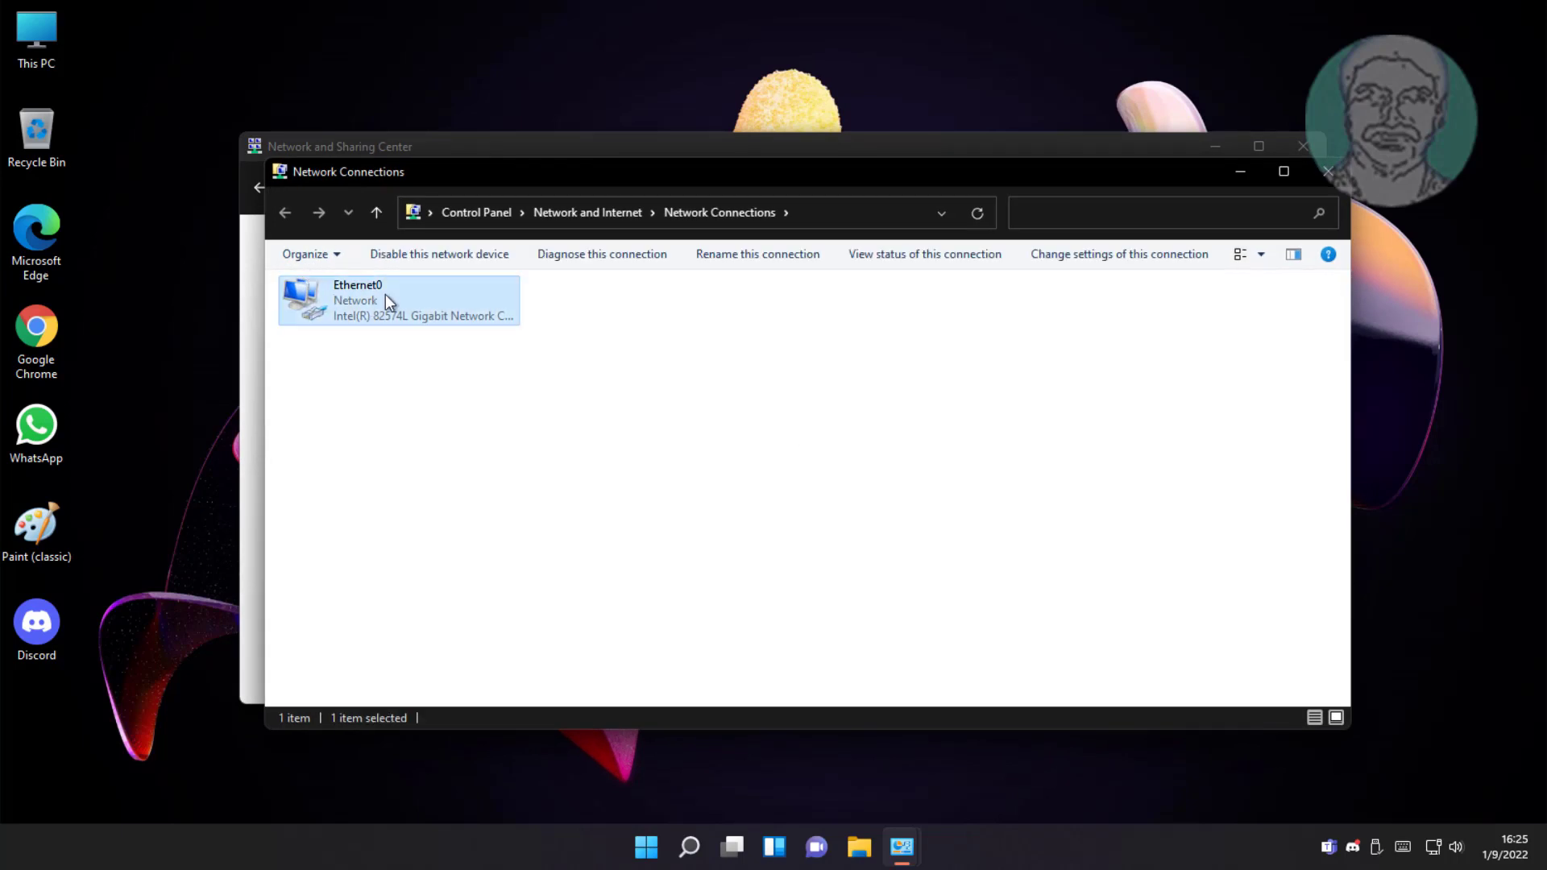
right_click(397, 294)
click(489, 481)
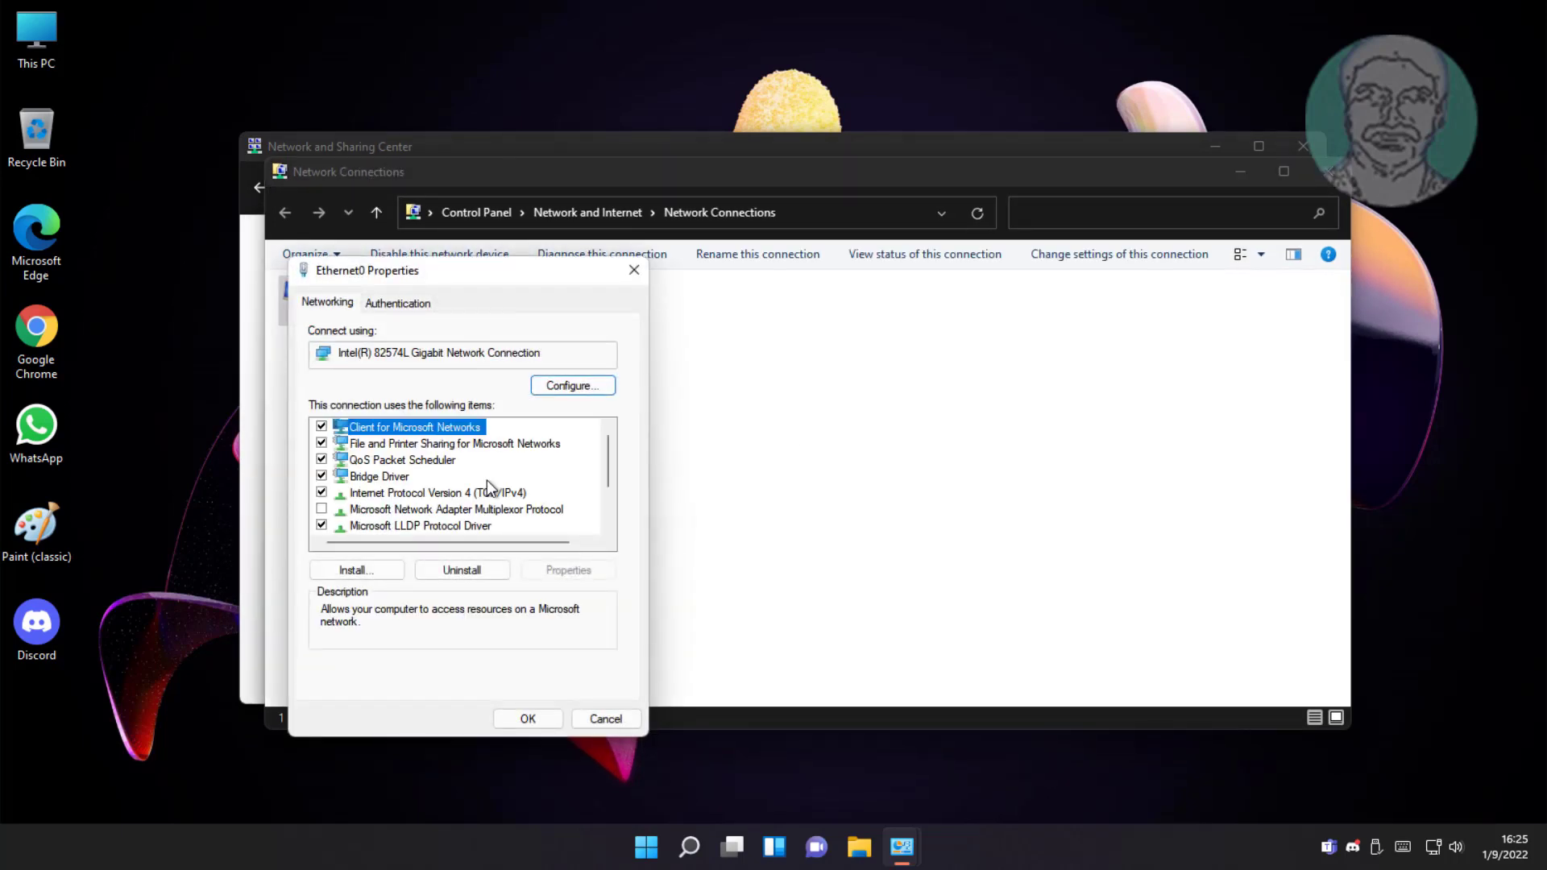
click(472, 493)
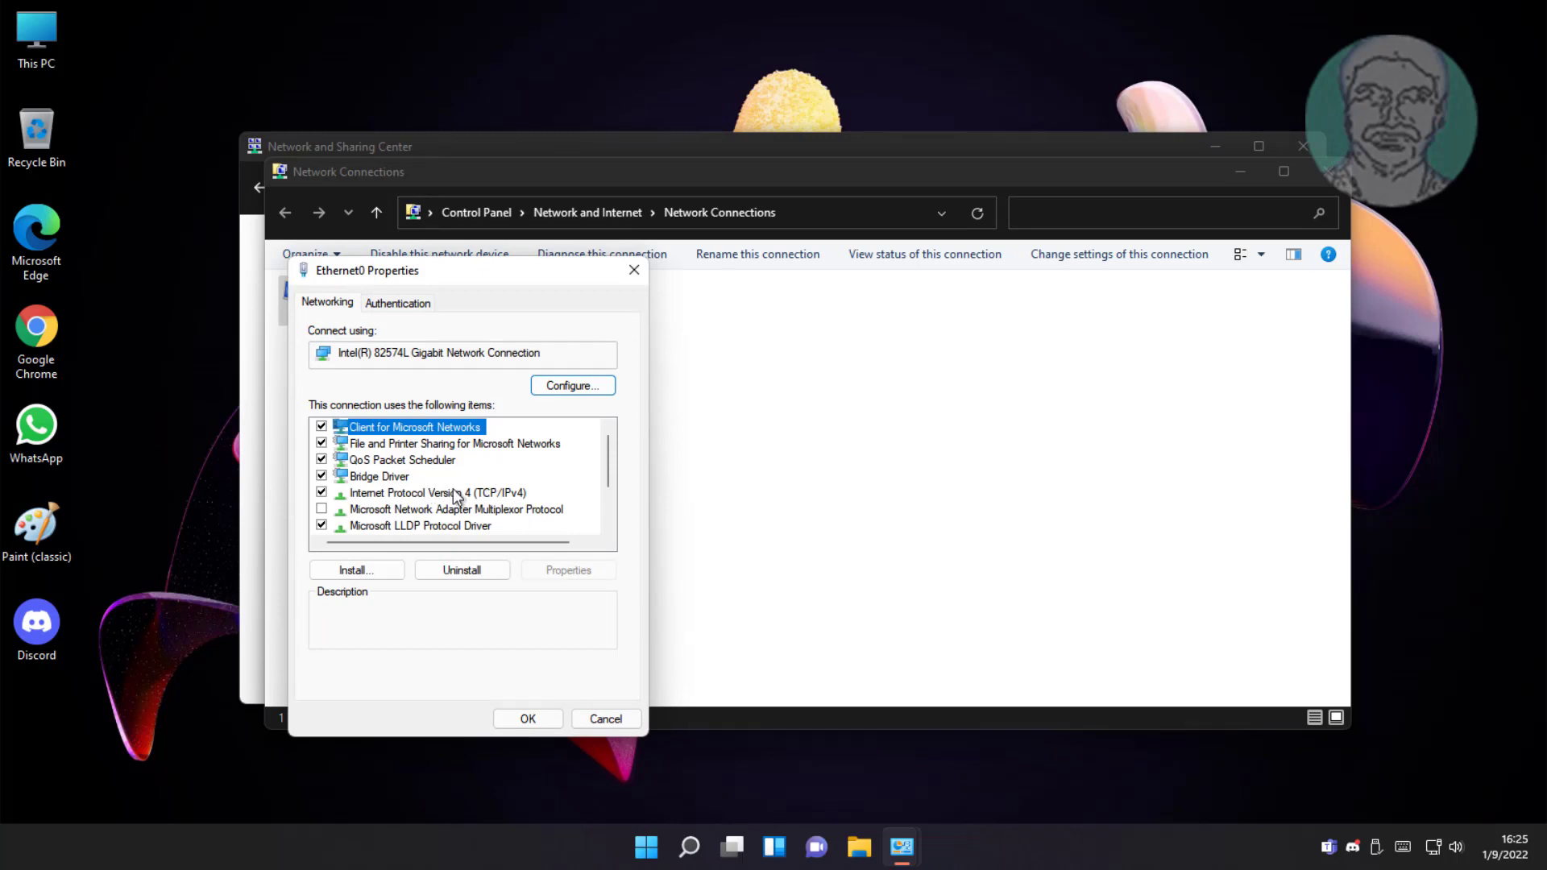
Step: In Ethernet0's IPv4 properties, switch to manual DNS and enter preferred server 1.1.1.1
click(556, 569)
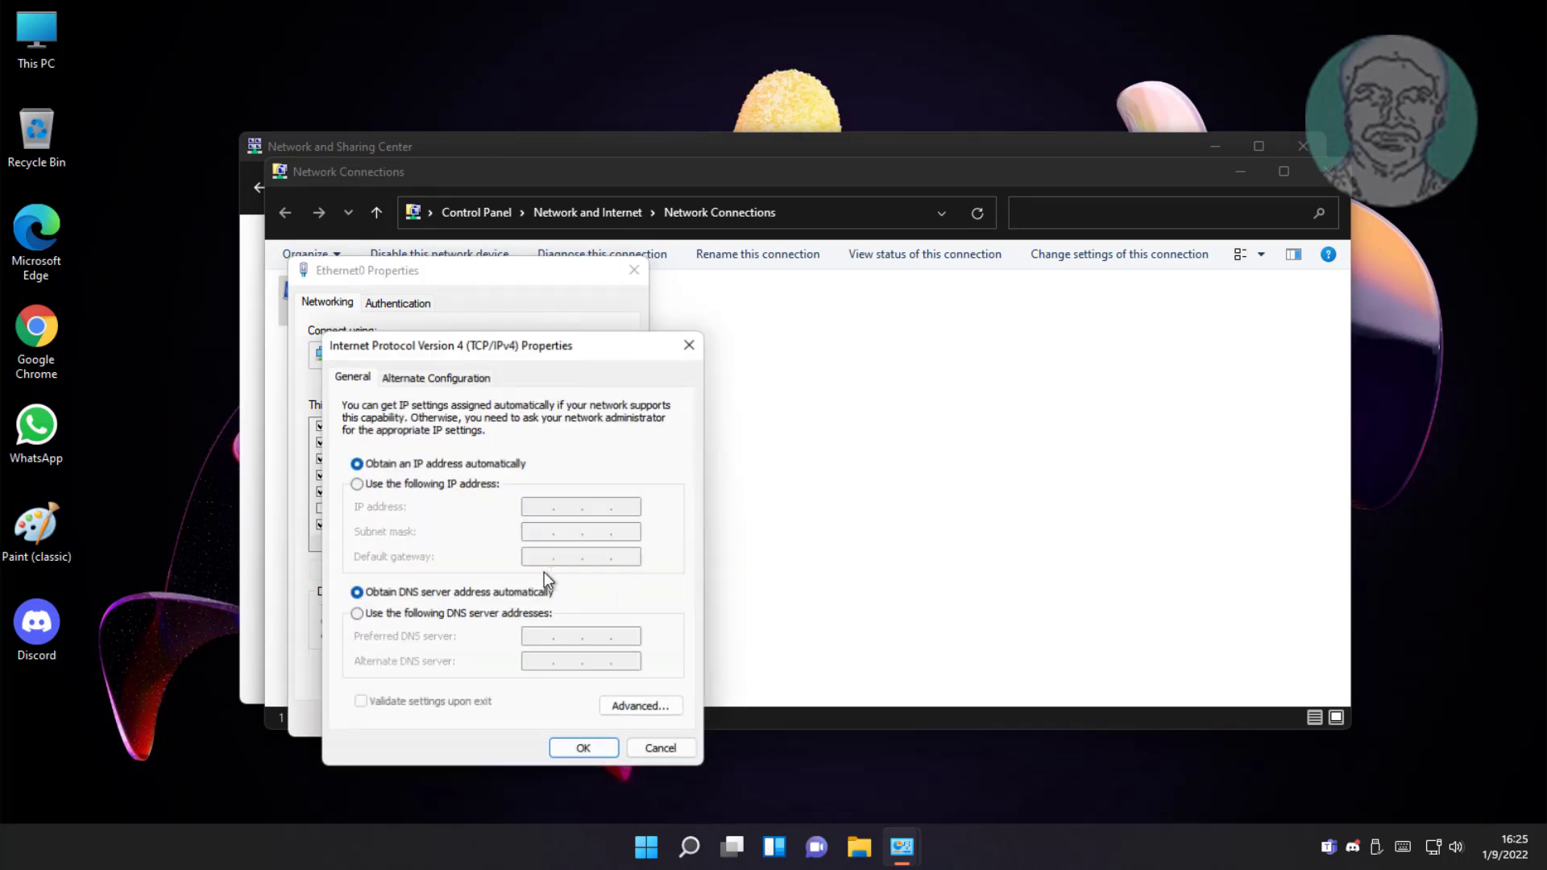
click(392, 614)
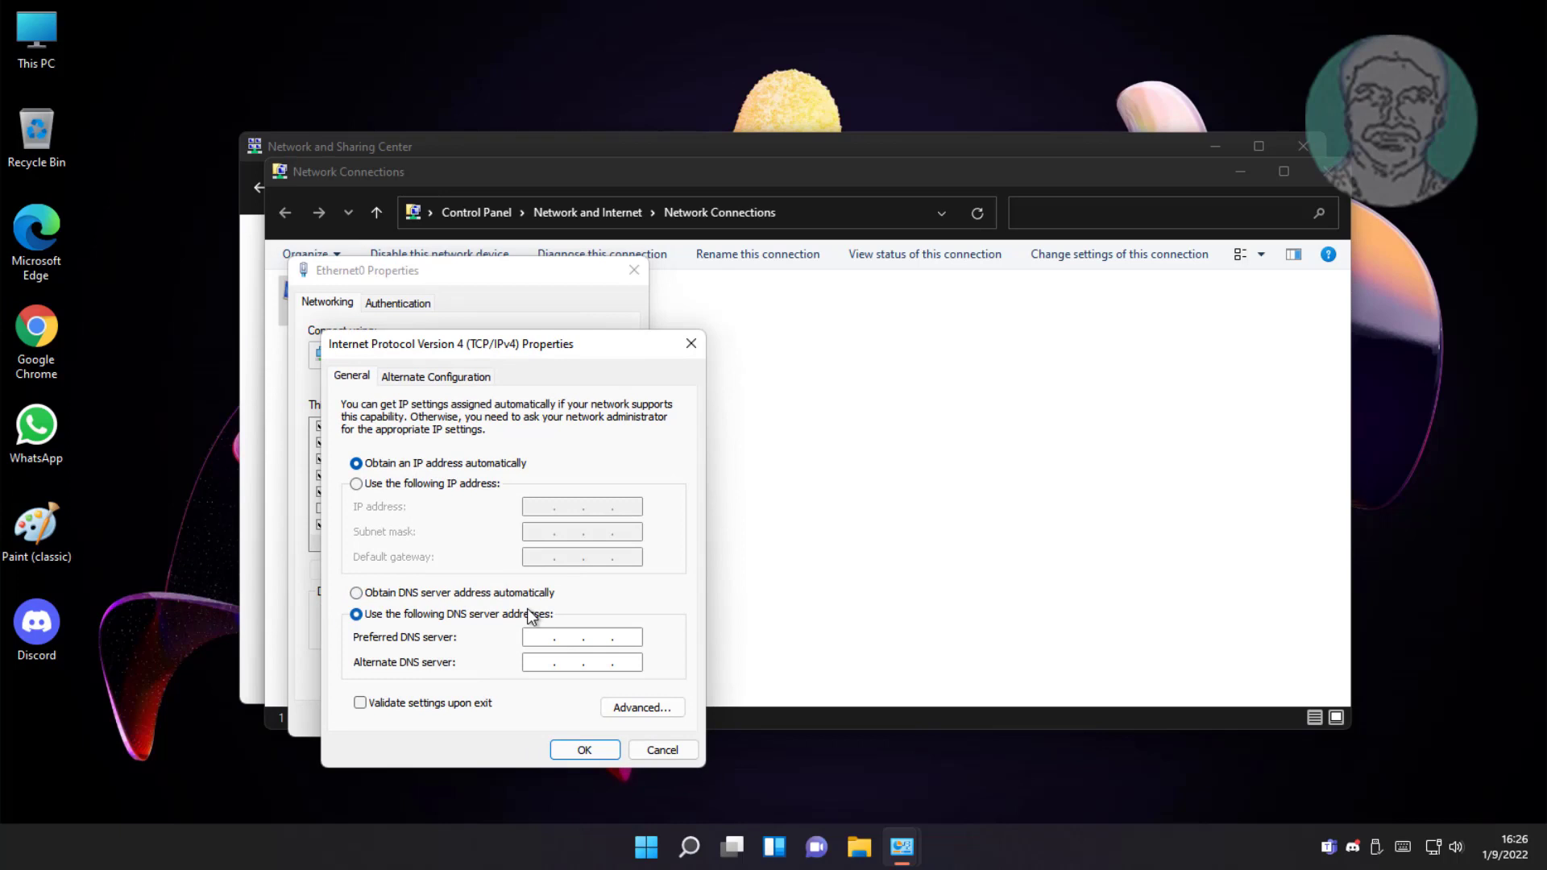
text(1...)
click(580, 633)
text(1.1.)
click(622, 637)
text(1)
Step: Enter alternate DNS 1.0.0.1, save with OK, and close the network windows
click(547, 662)
text(1)
click(581, 748)
click(537, 722)
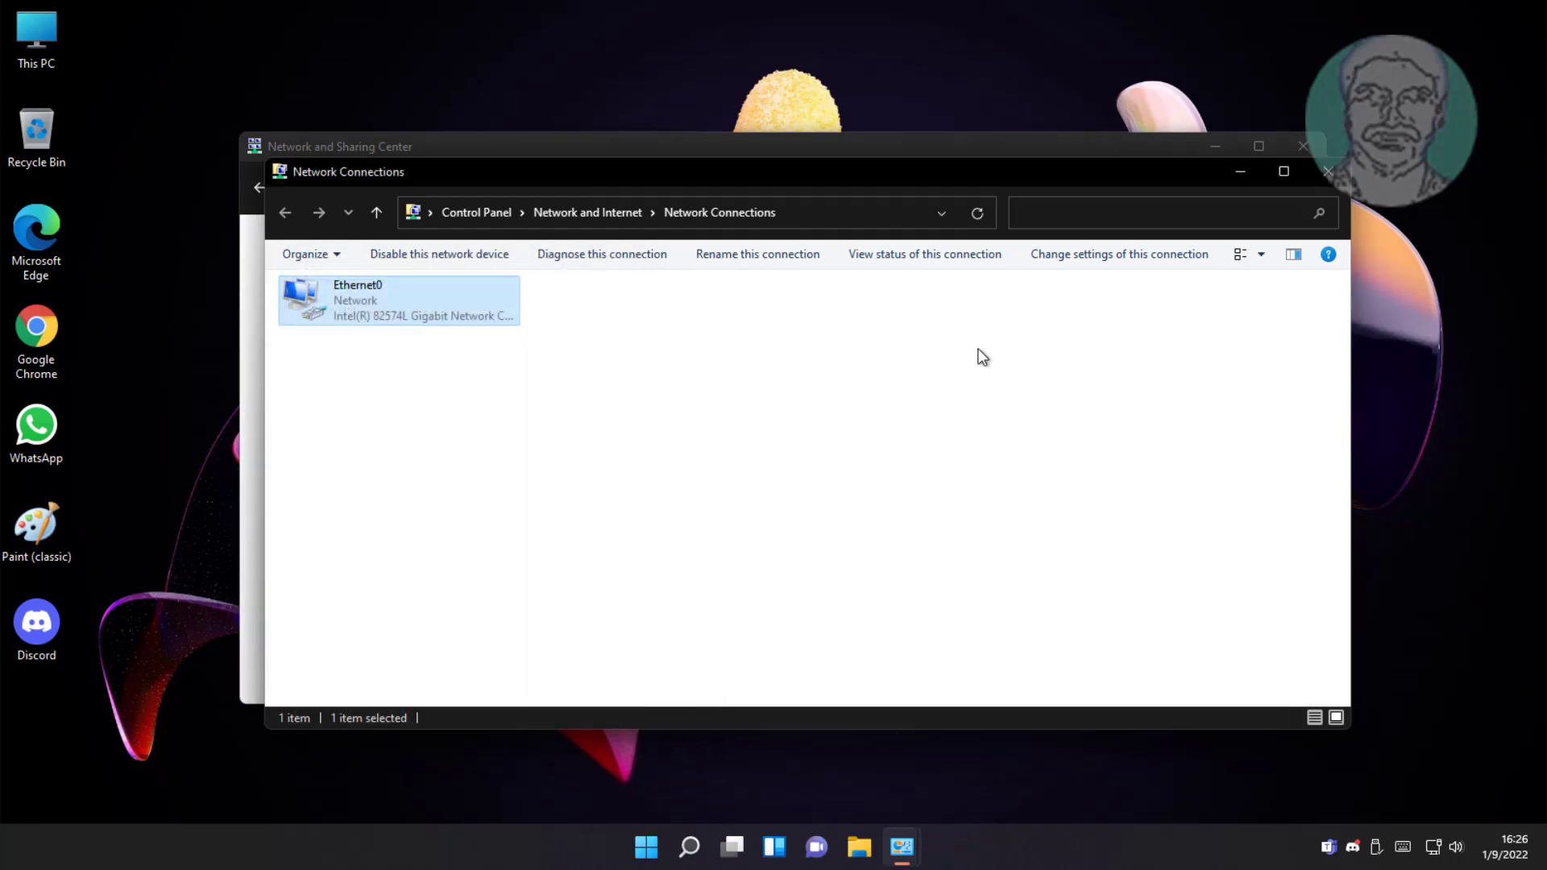
click(1336, 172)
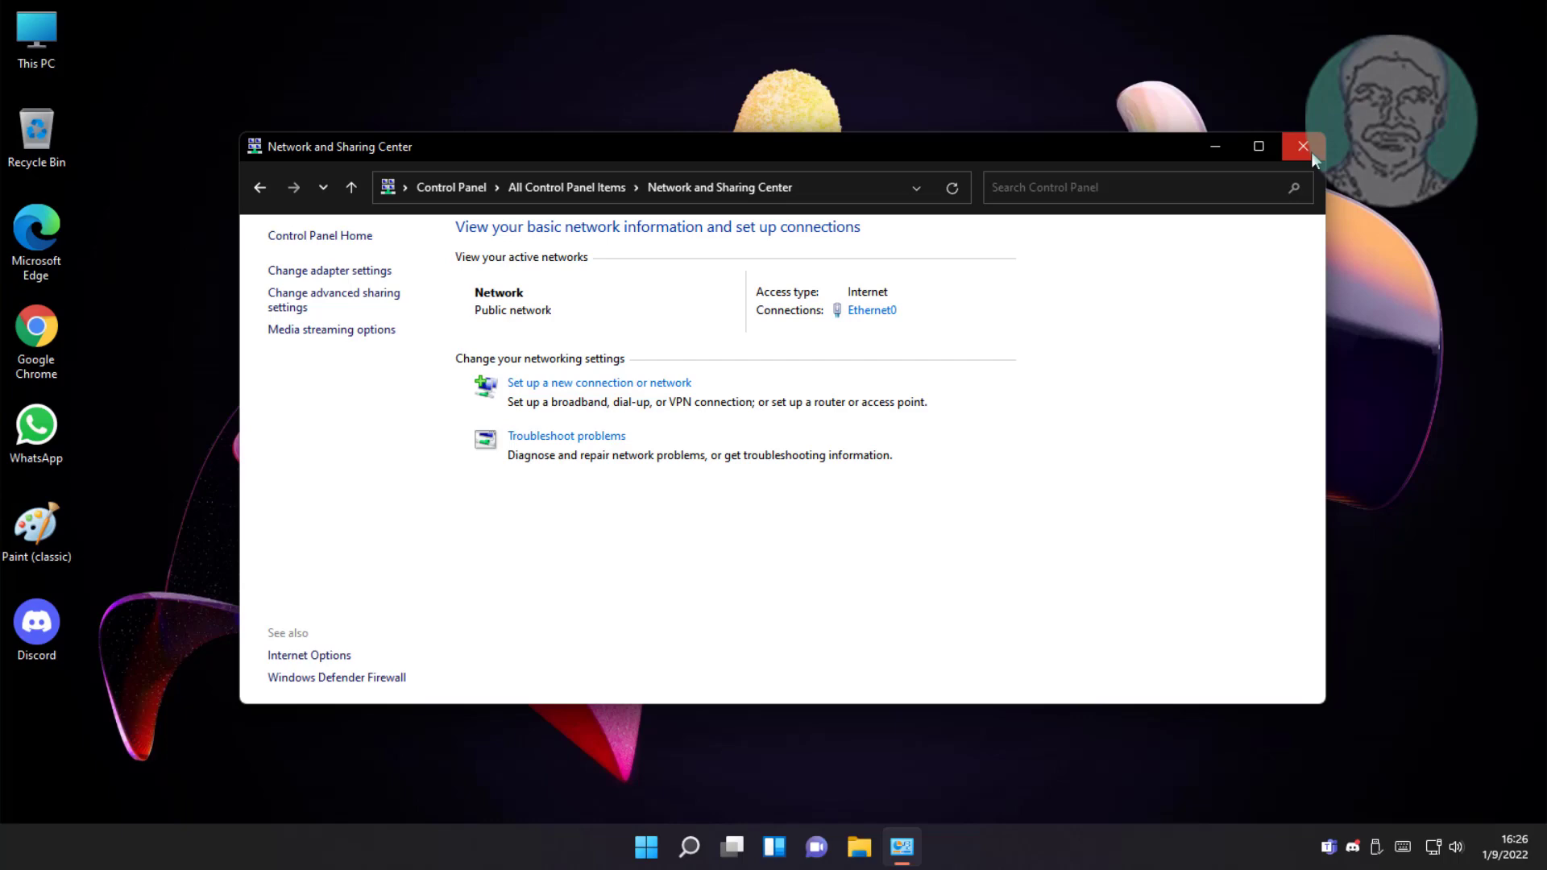
click(1309, 150)
Step: Run Network reset from Settings' Advanced network settings, confirm Yes, and close the sign-out notice
click(682, 843)
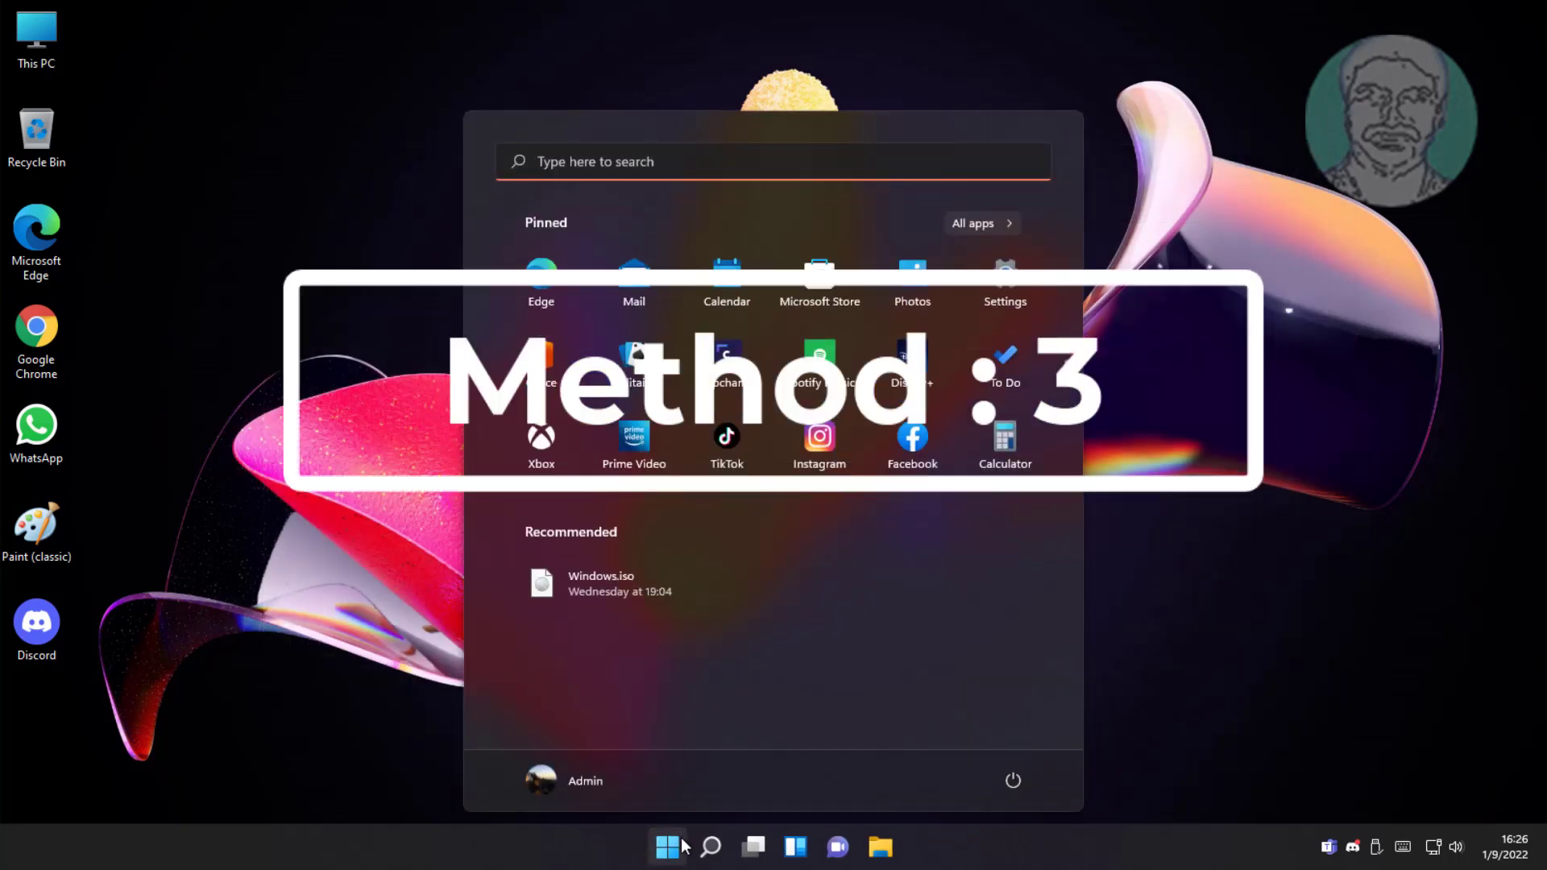
click(1006, 284)
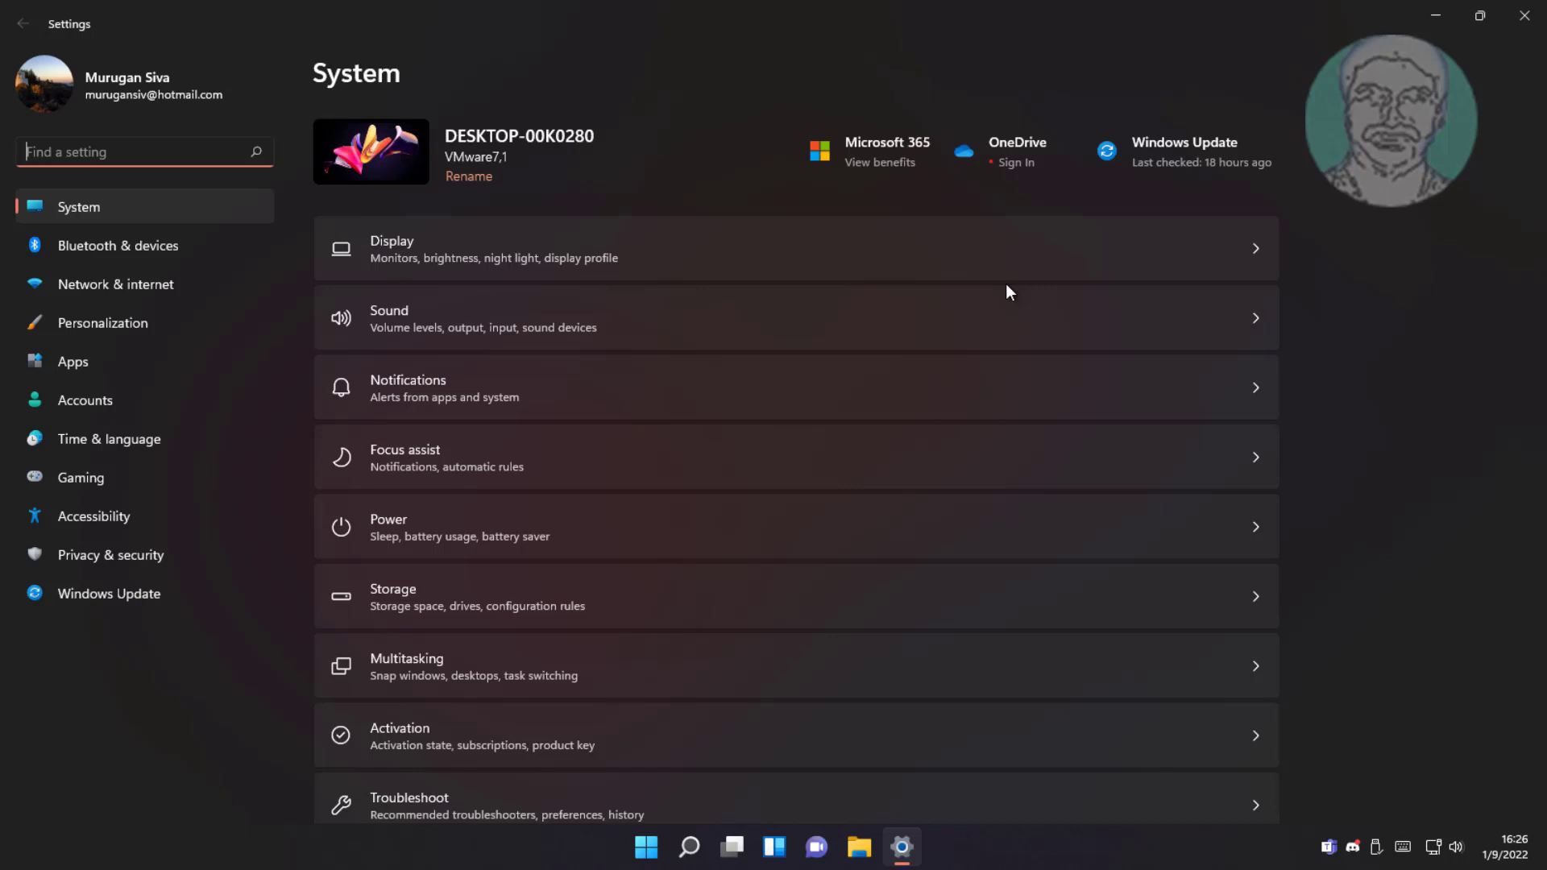
click(152, 279)
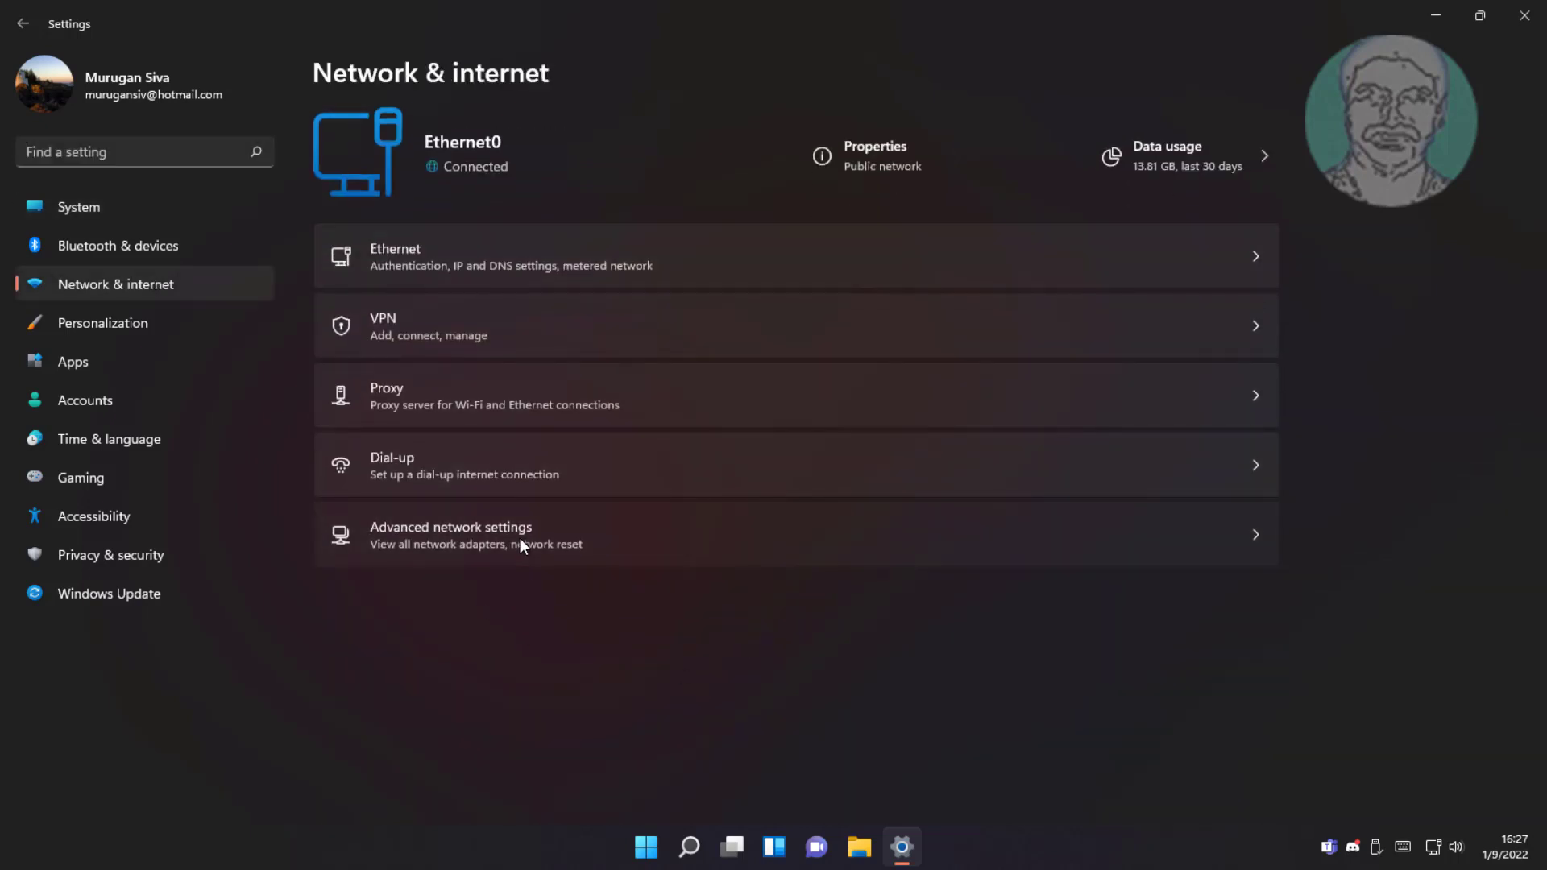
click(520, 540)
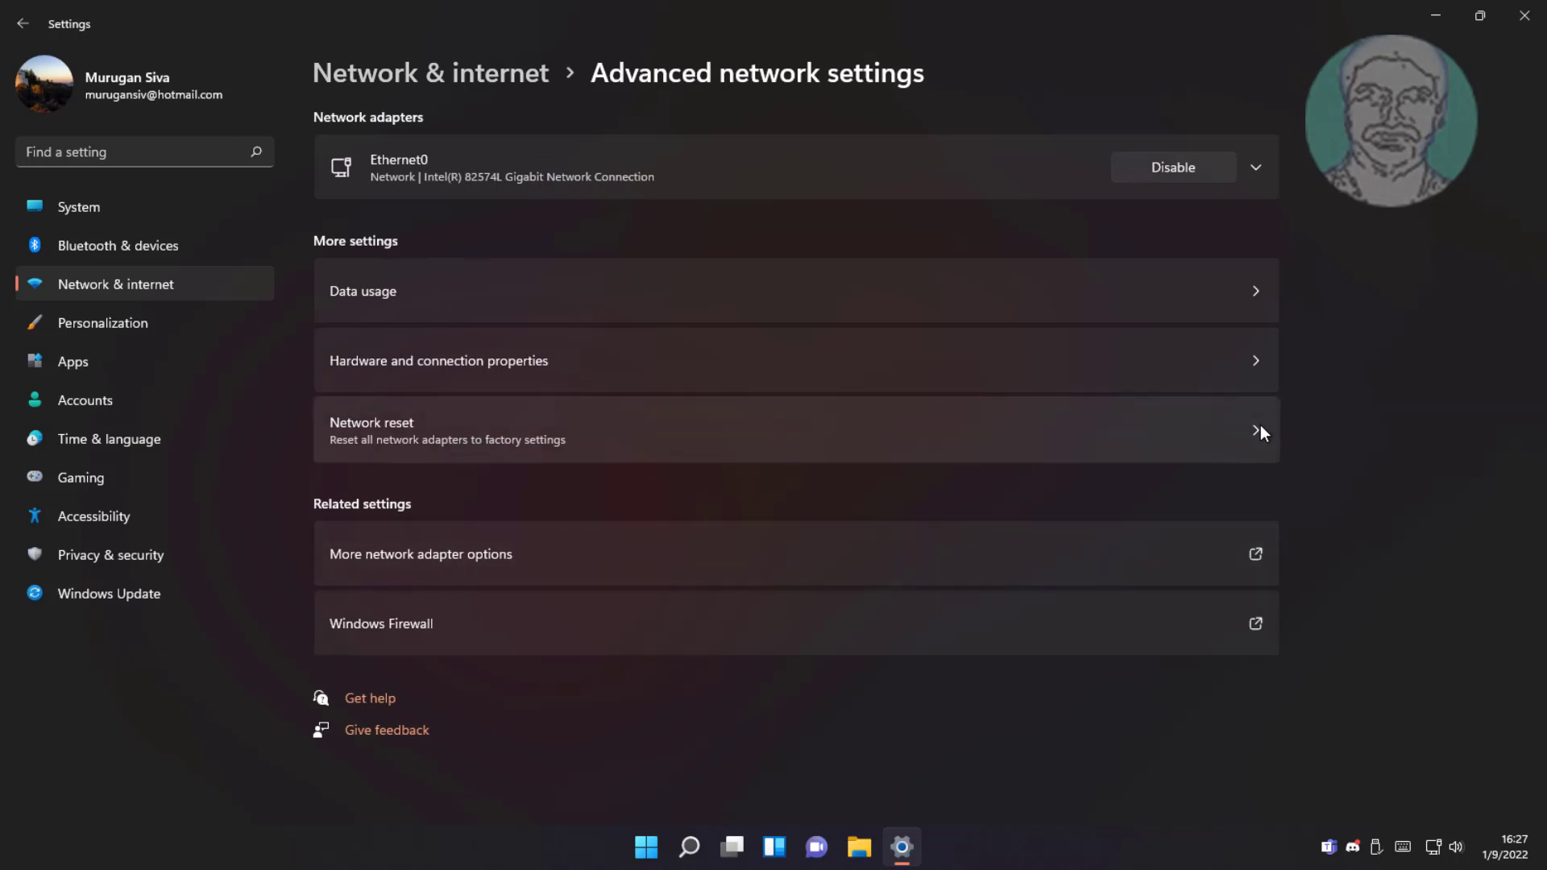
click(1080, 432)
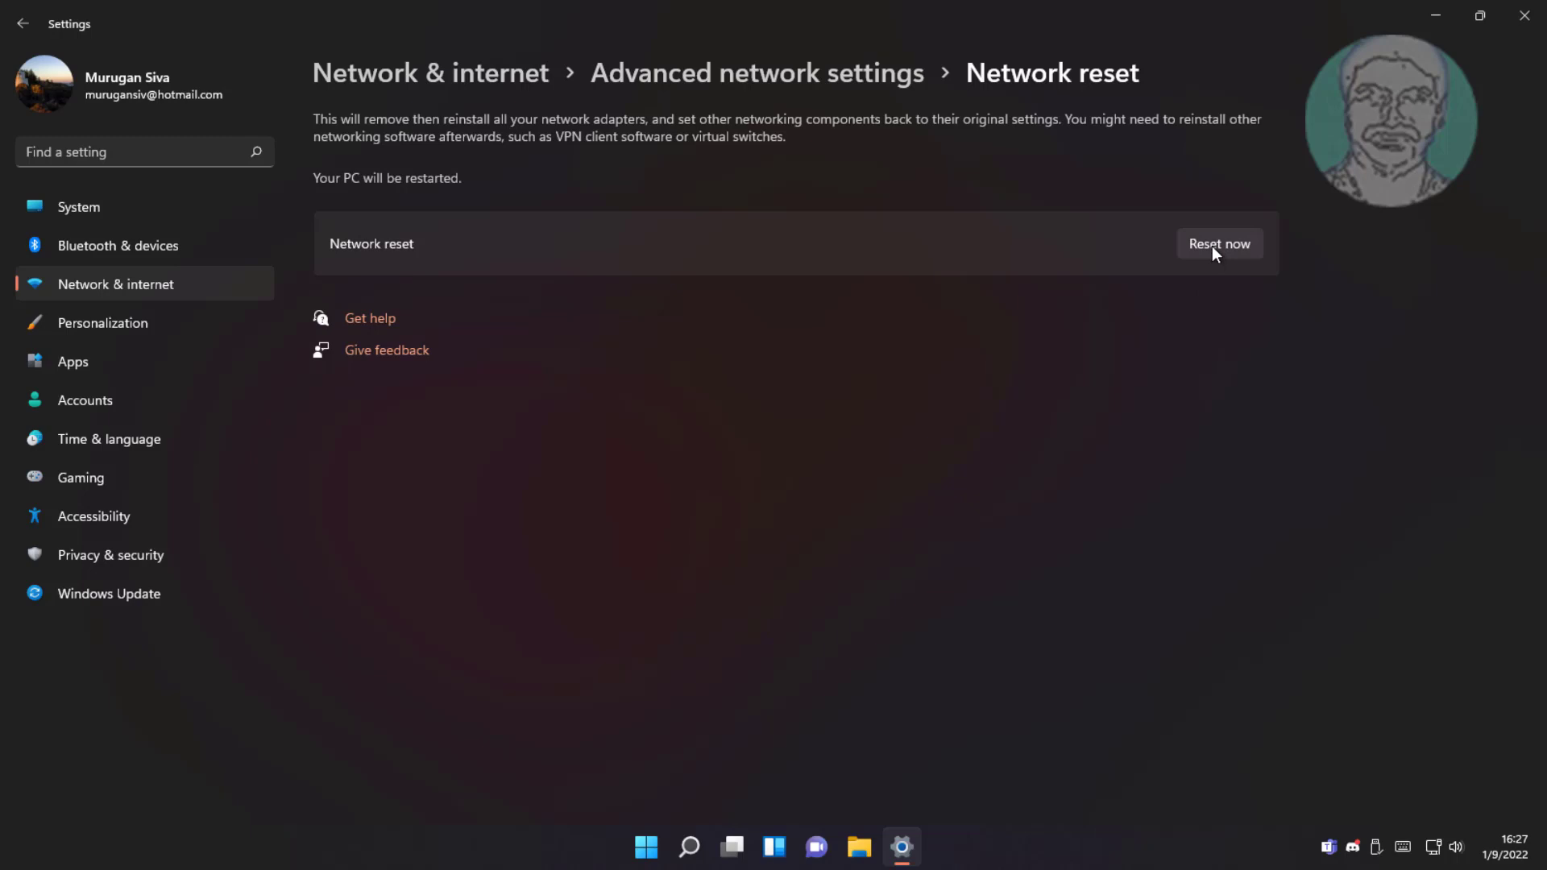
click(1216, 254)
click(705, 481)
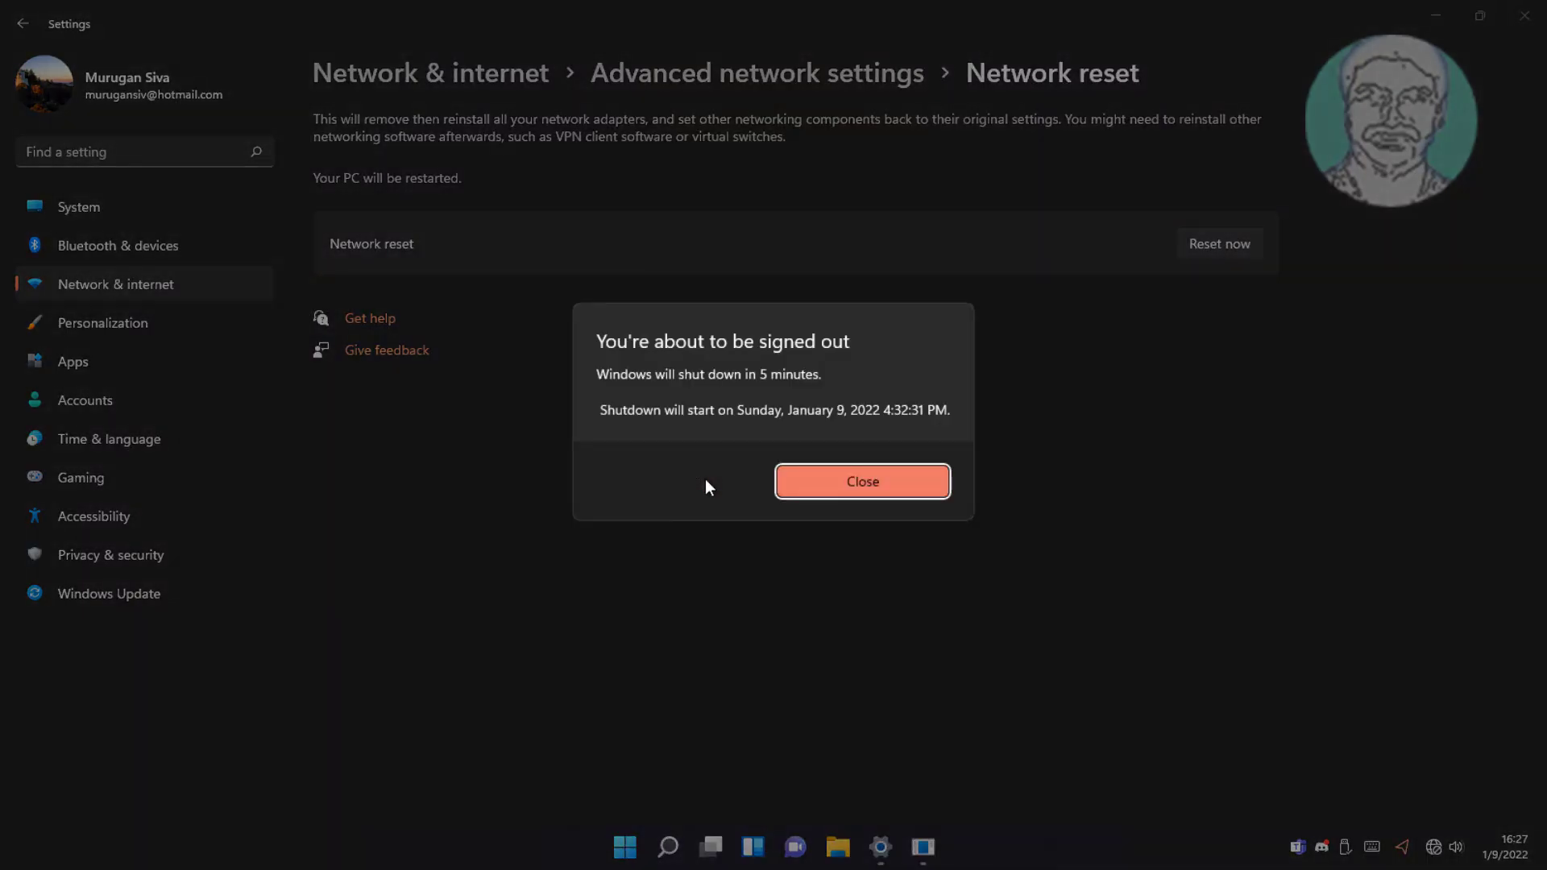
click(883, 490)
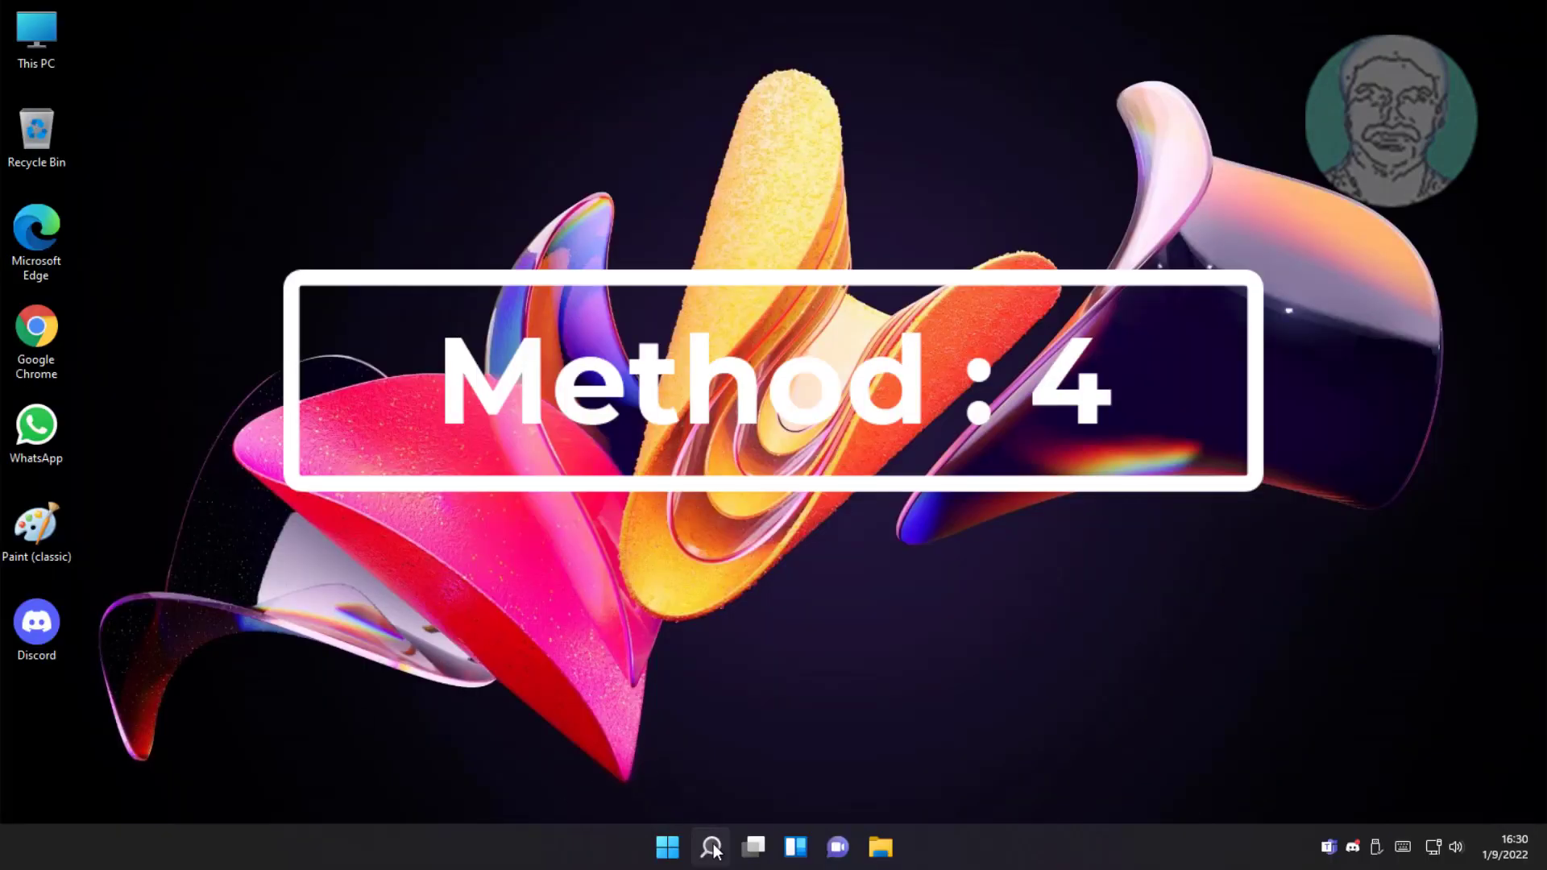
Step: Search 'cmd' and launch Command Prompt as administrator, approving the UAC prompt
click(712, 848)
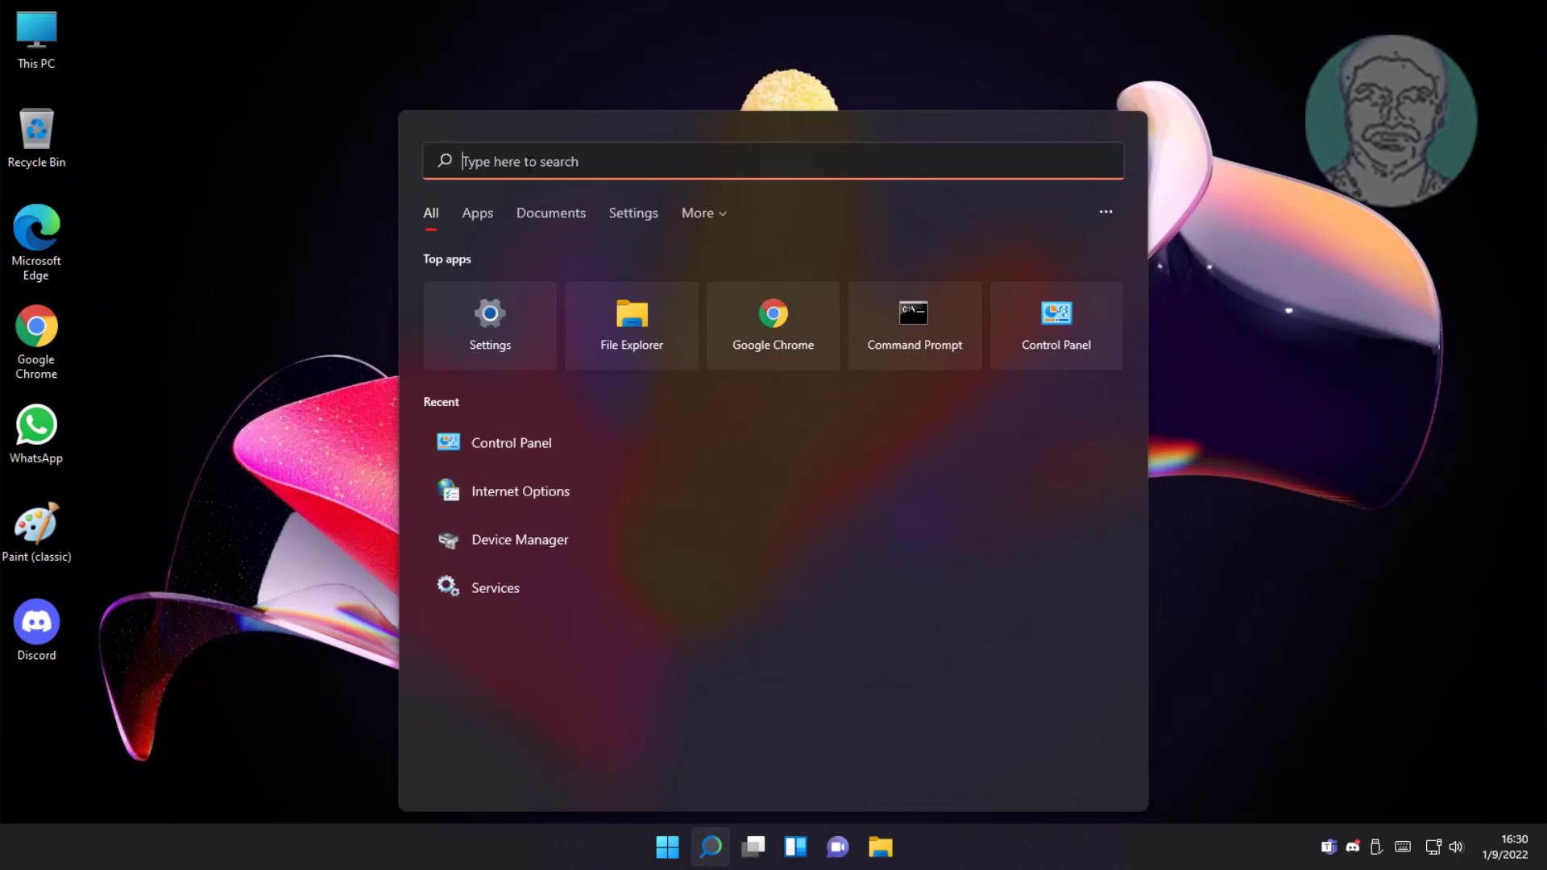
text(cmd)
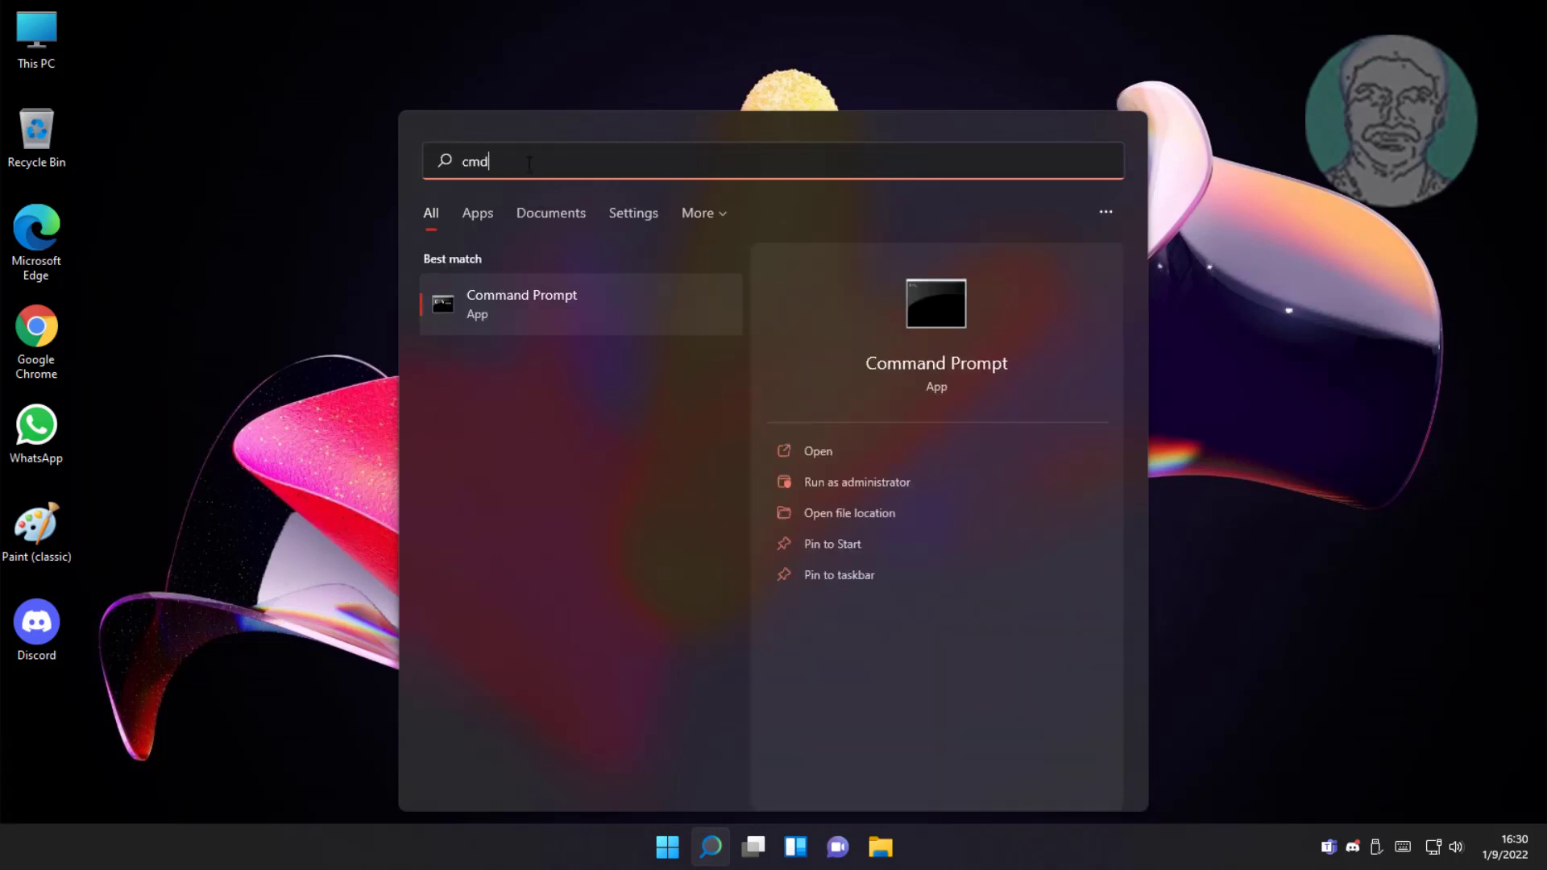
right_click(525, 298)
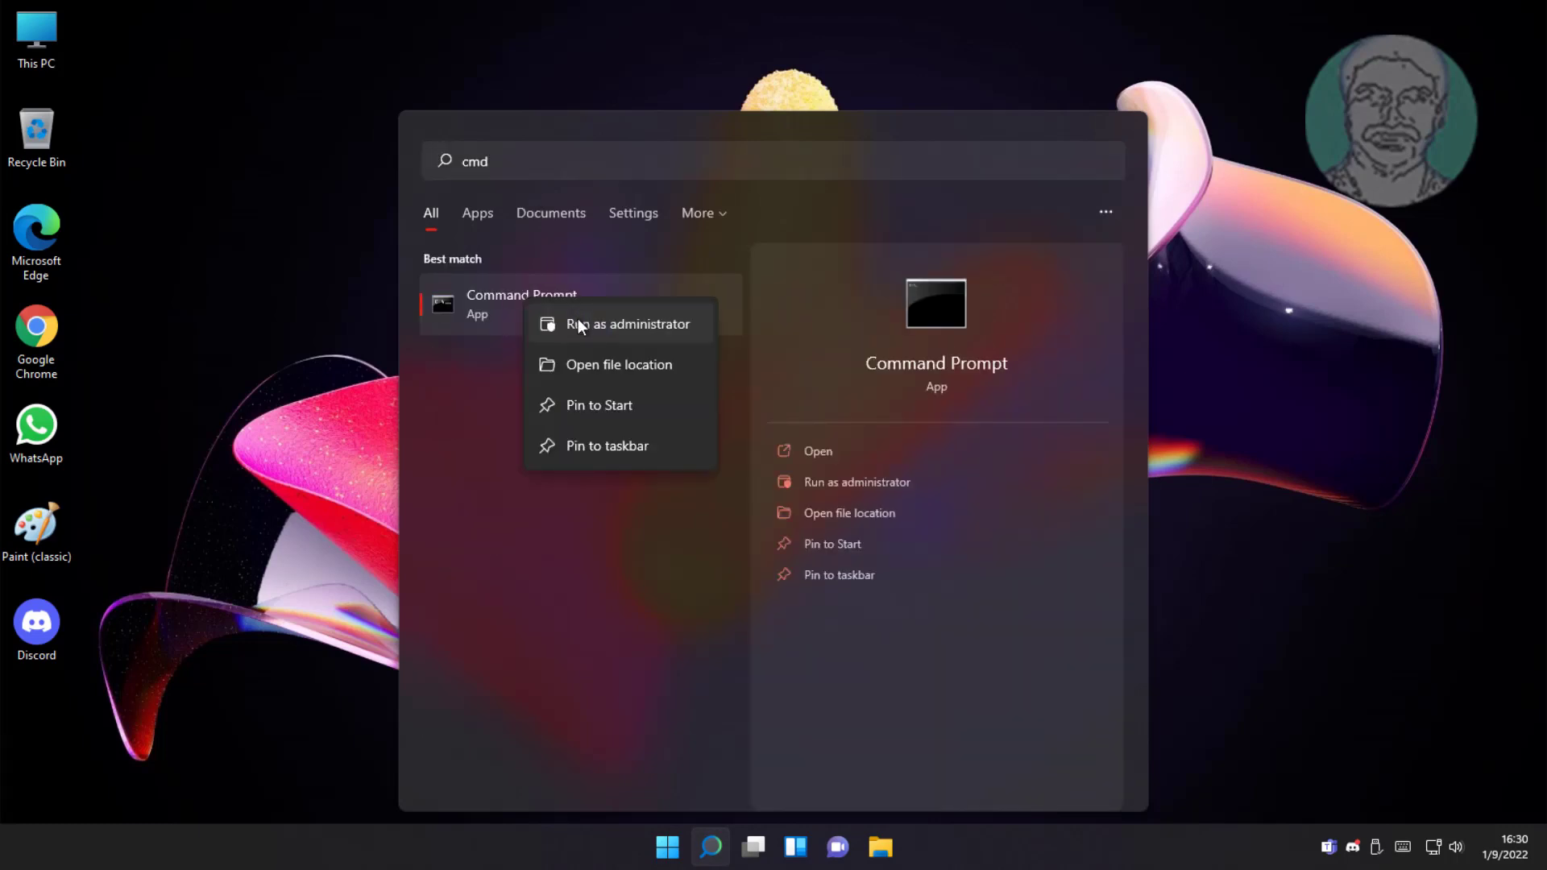
click(578, 324)
key(ctrl+shift+Return)
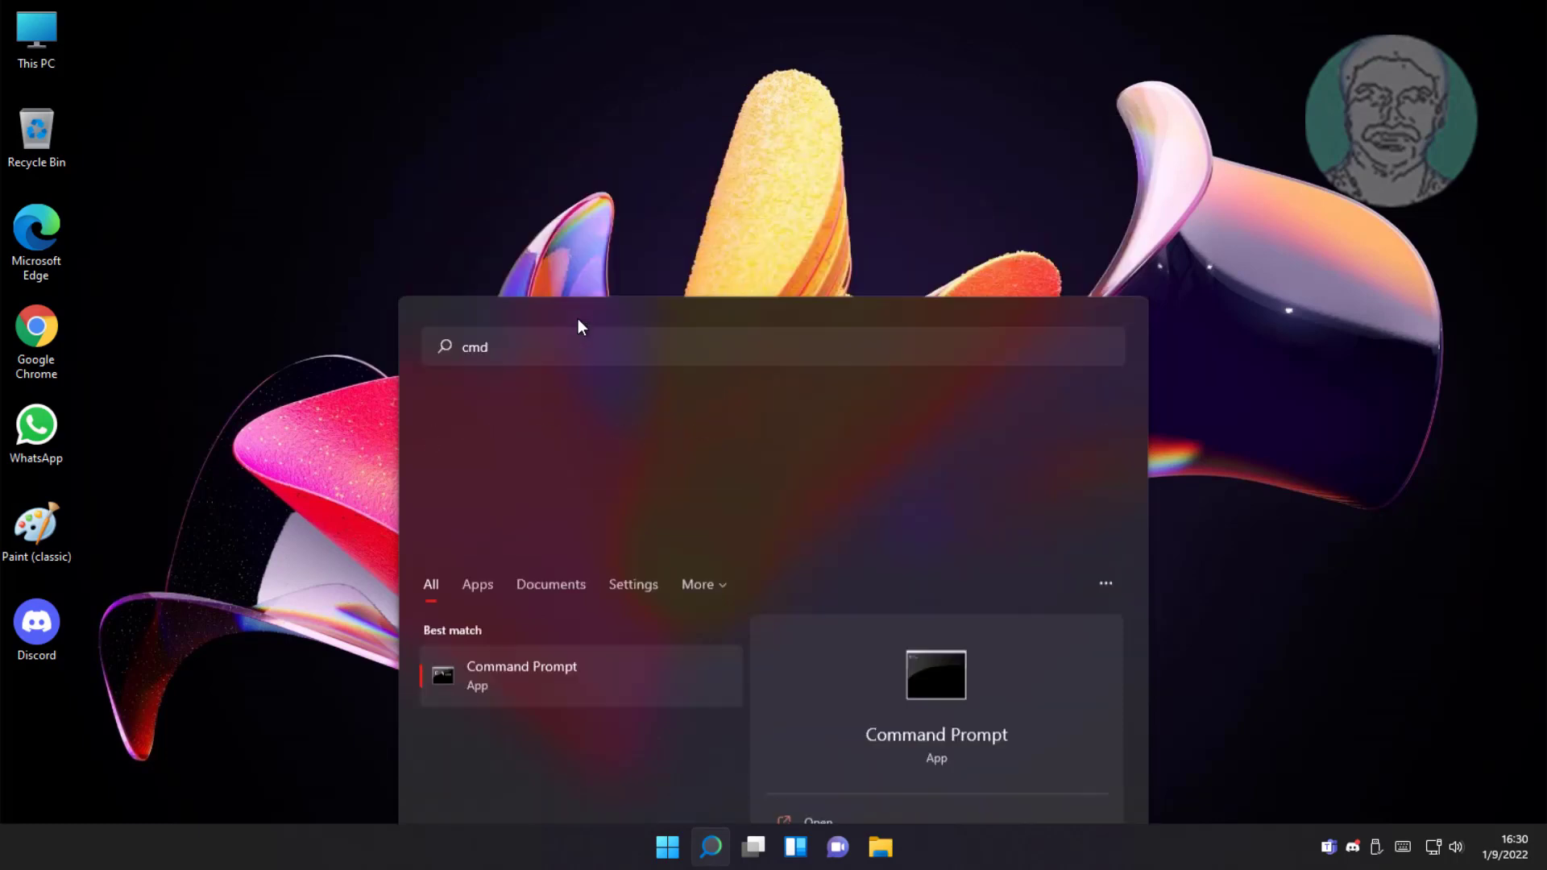
click(718, 567)
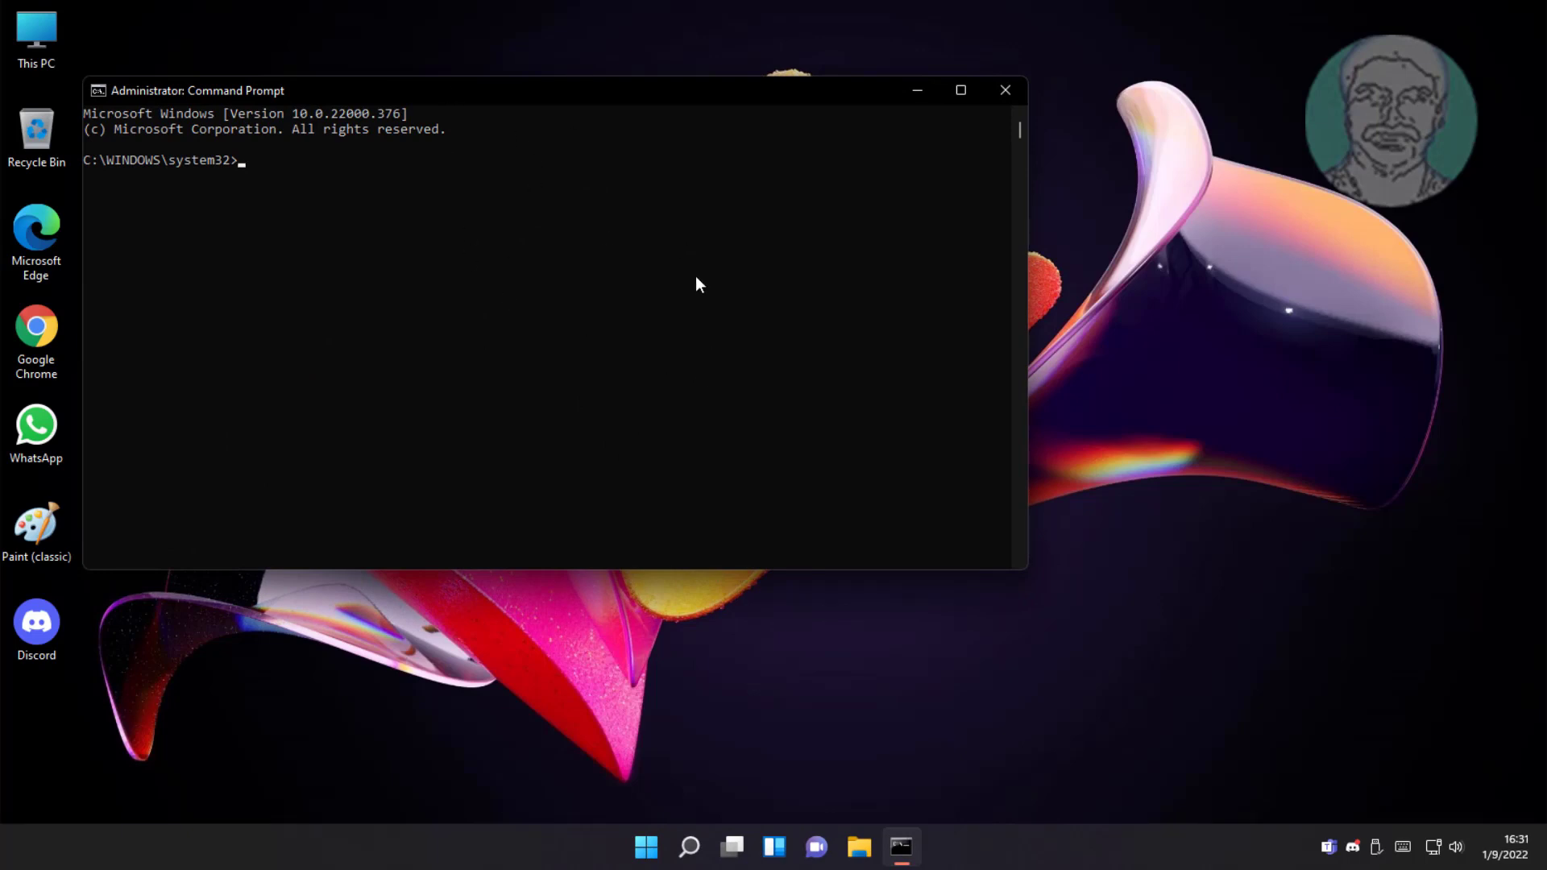
Step: Run 'netsh int ip reset' and 'netsh winsock reset', then type 'ipconfig /flushdns'
text(netsh int ip reset)
key(Return)
text(ne)
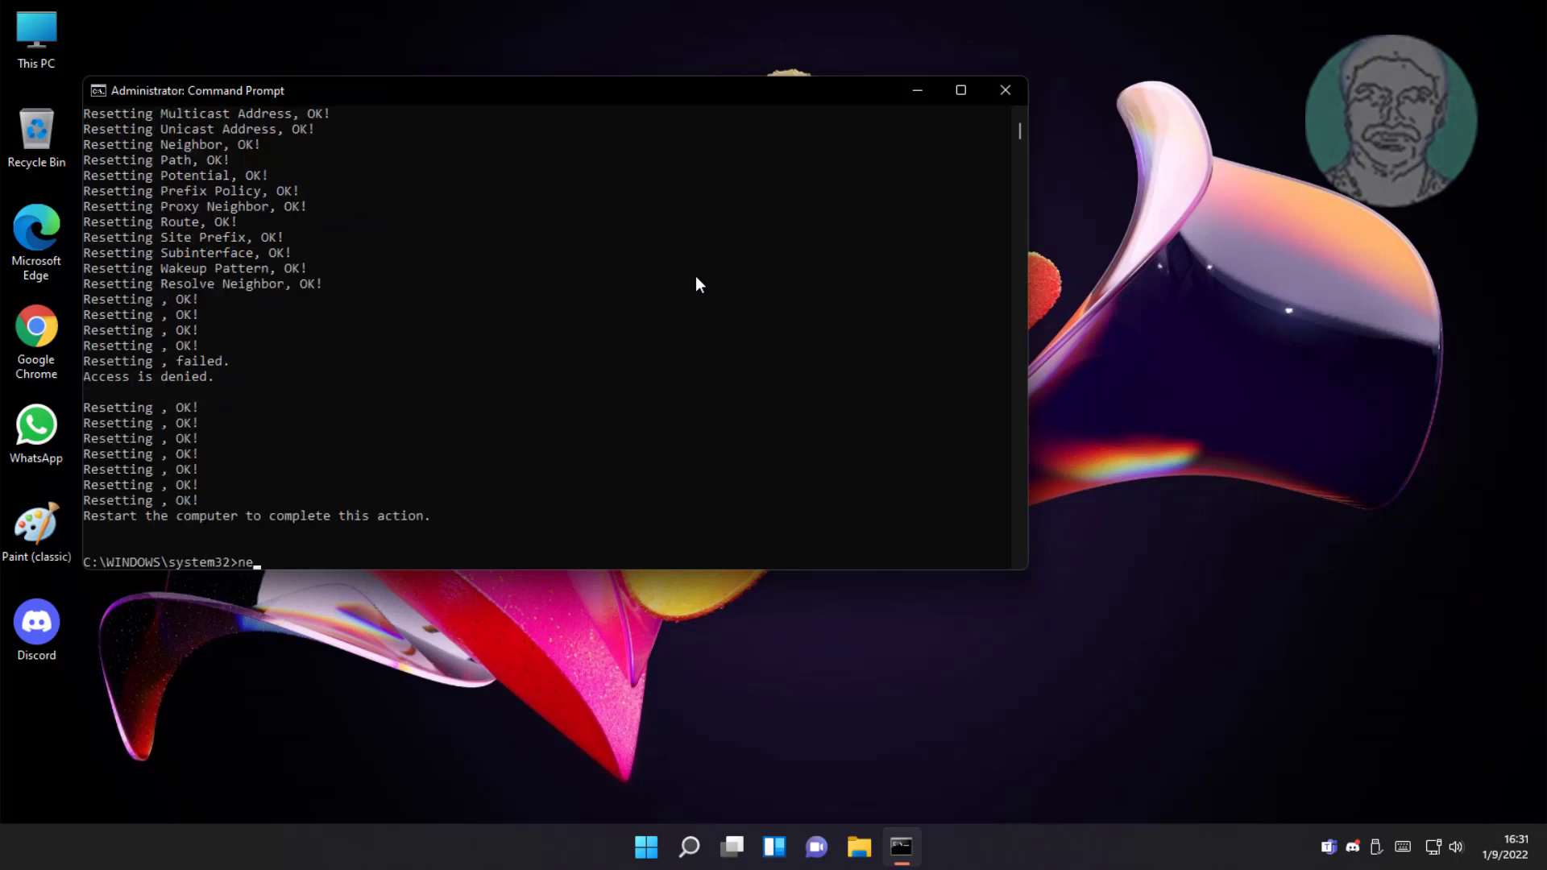
text(tsh winsock reset)
key(Return)
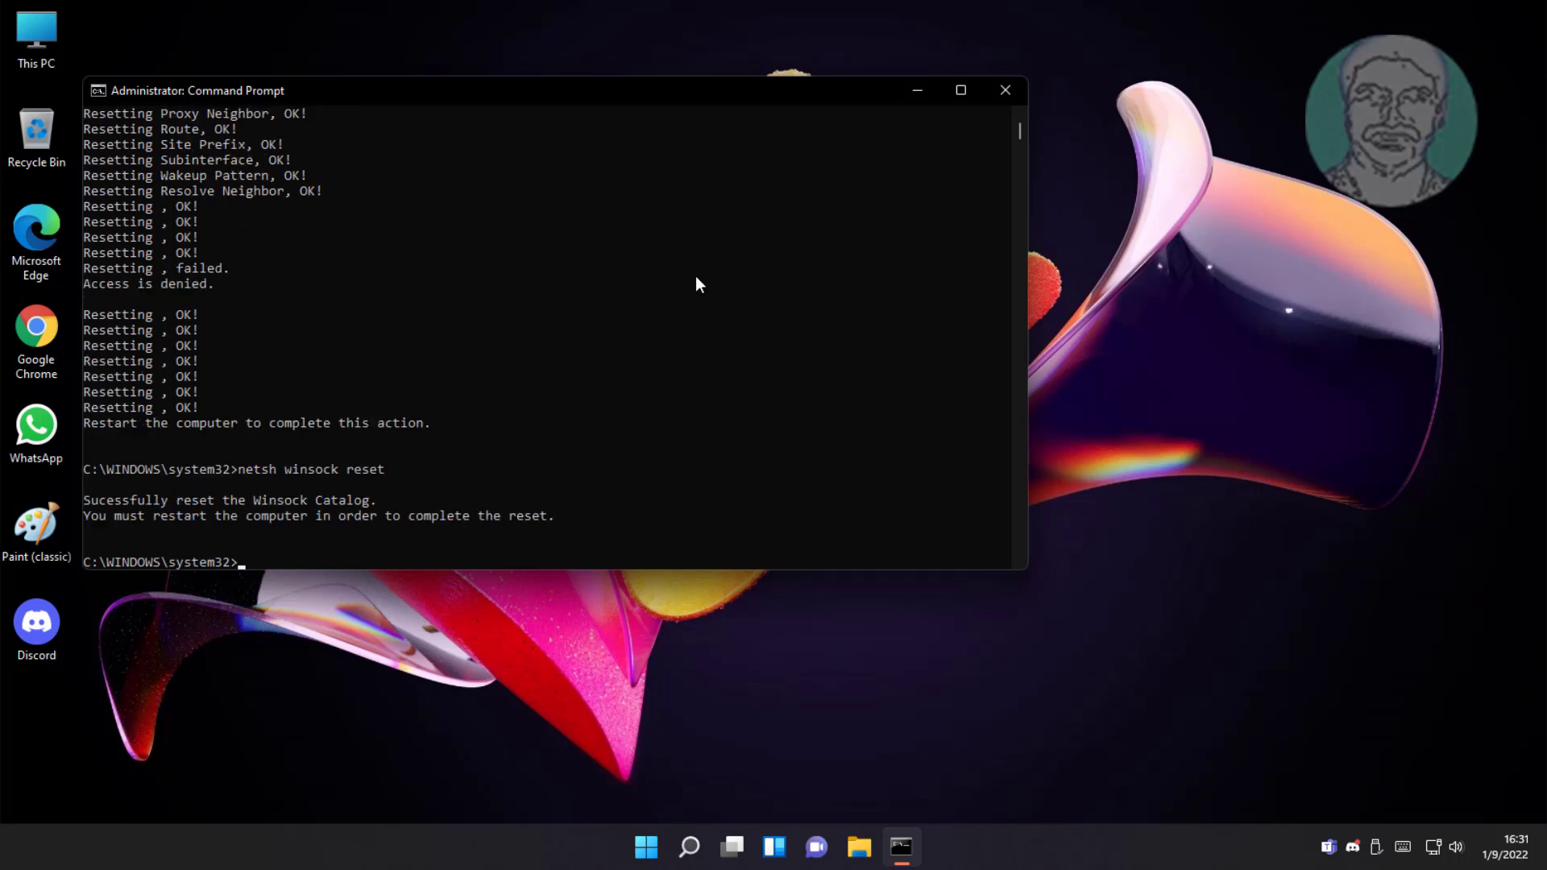
text(ipconfig /flushdn)
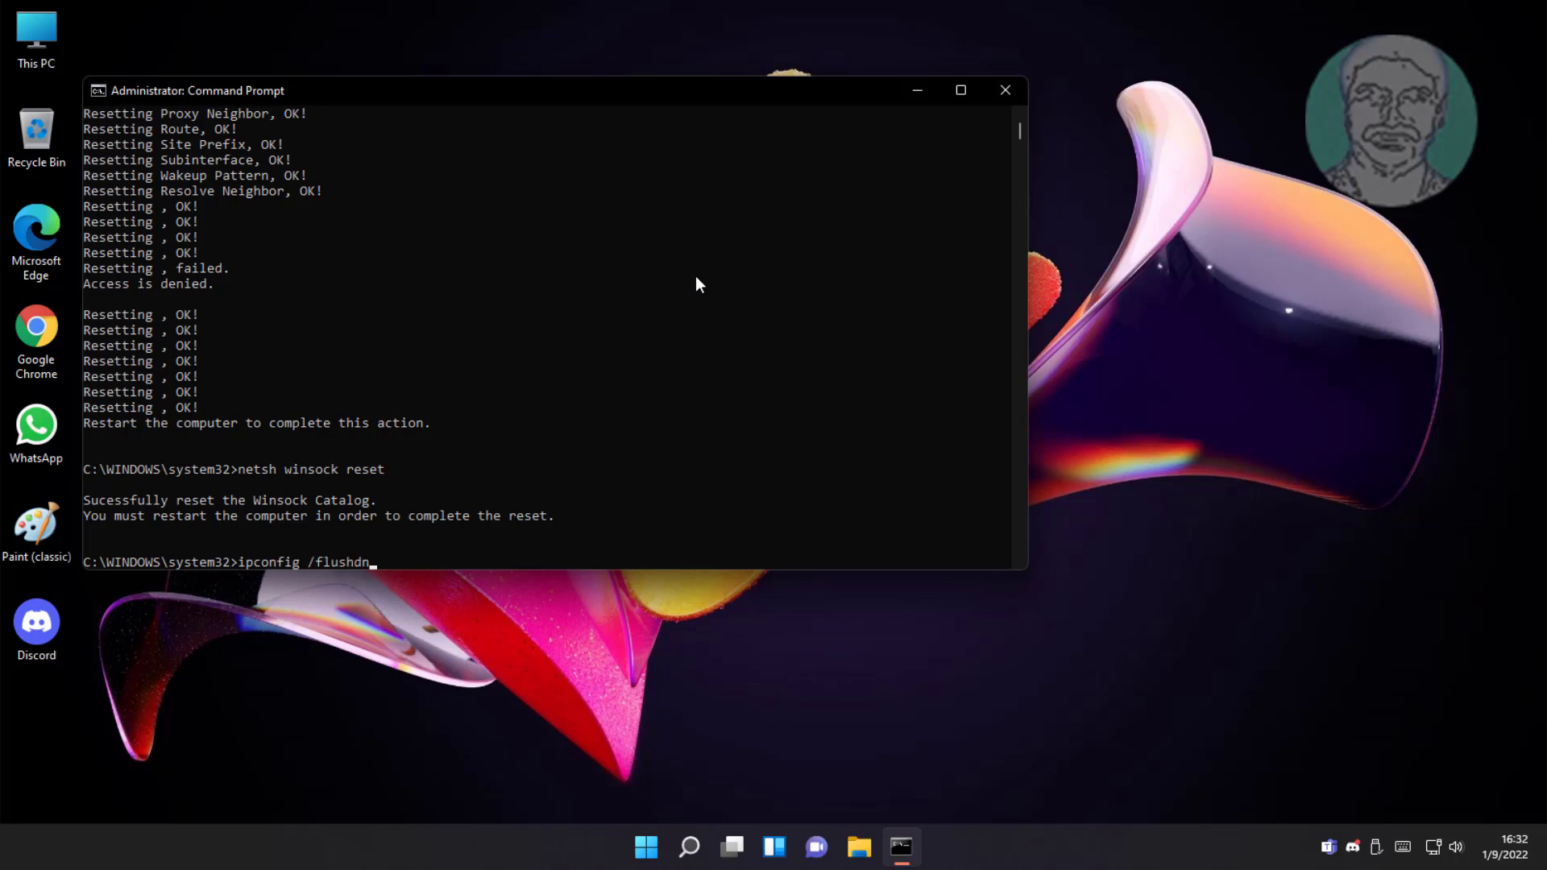
text(s)
Step: Execute the DNS flush, 'ipconfig /release' and 'ipconfig /renew', then exit Command Prompt
key(Return)
text(i)
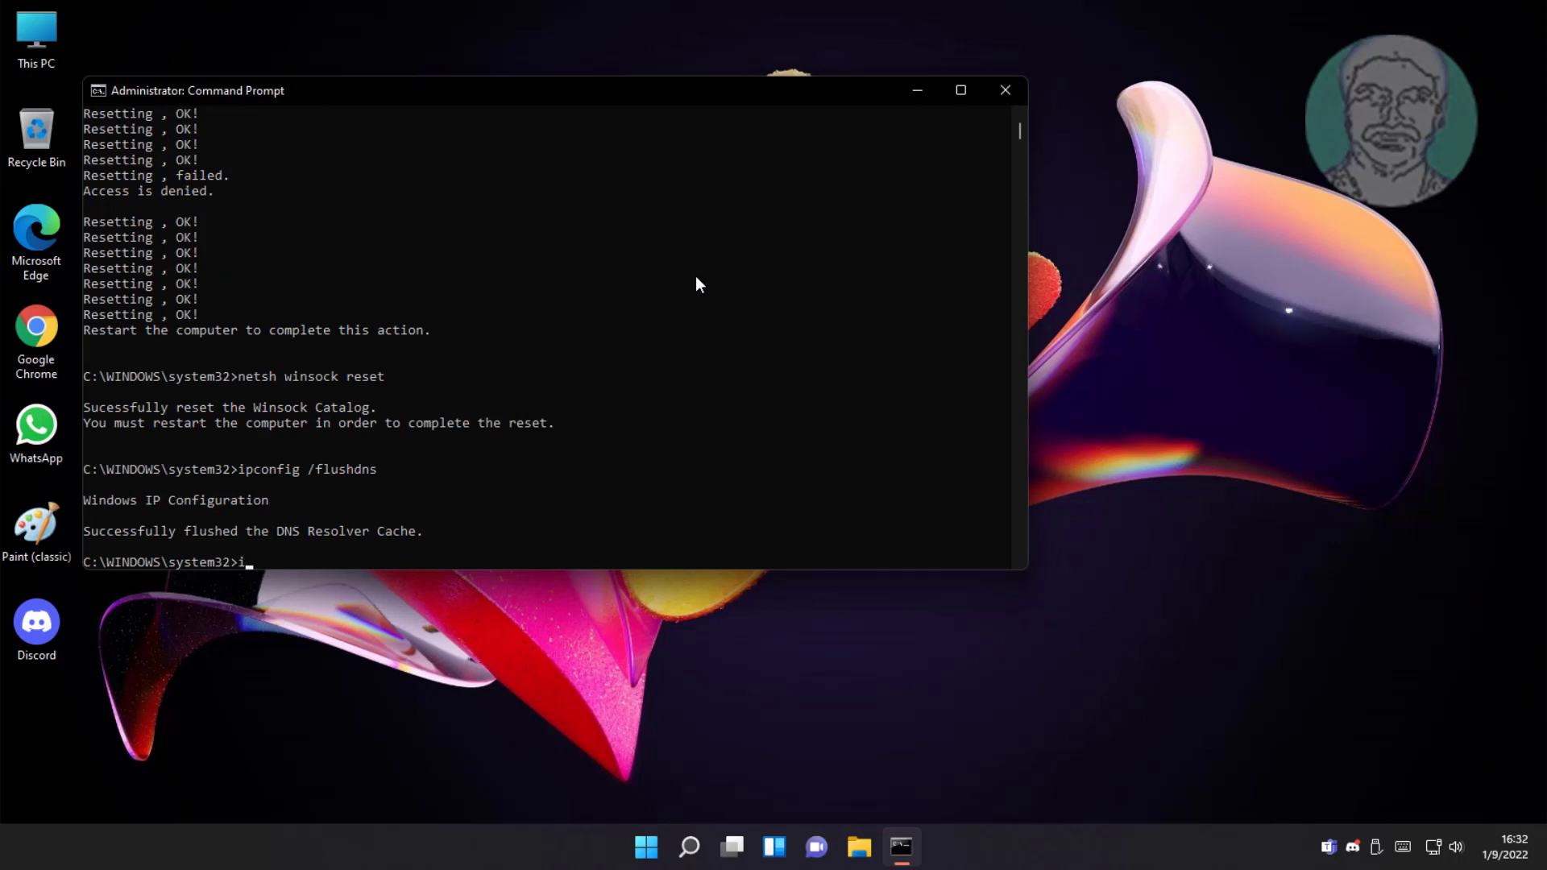
text(pconfig)
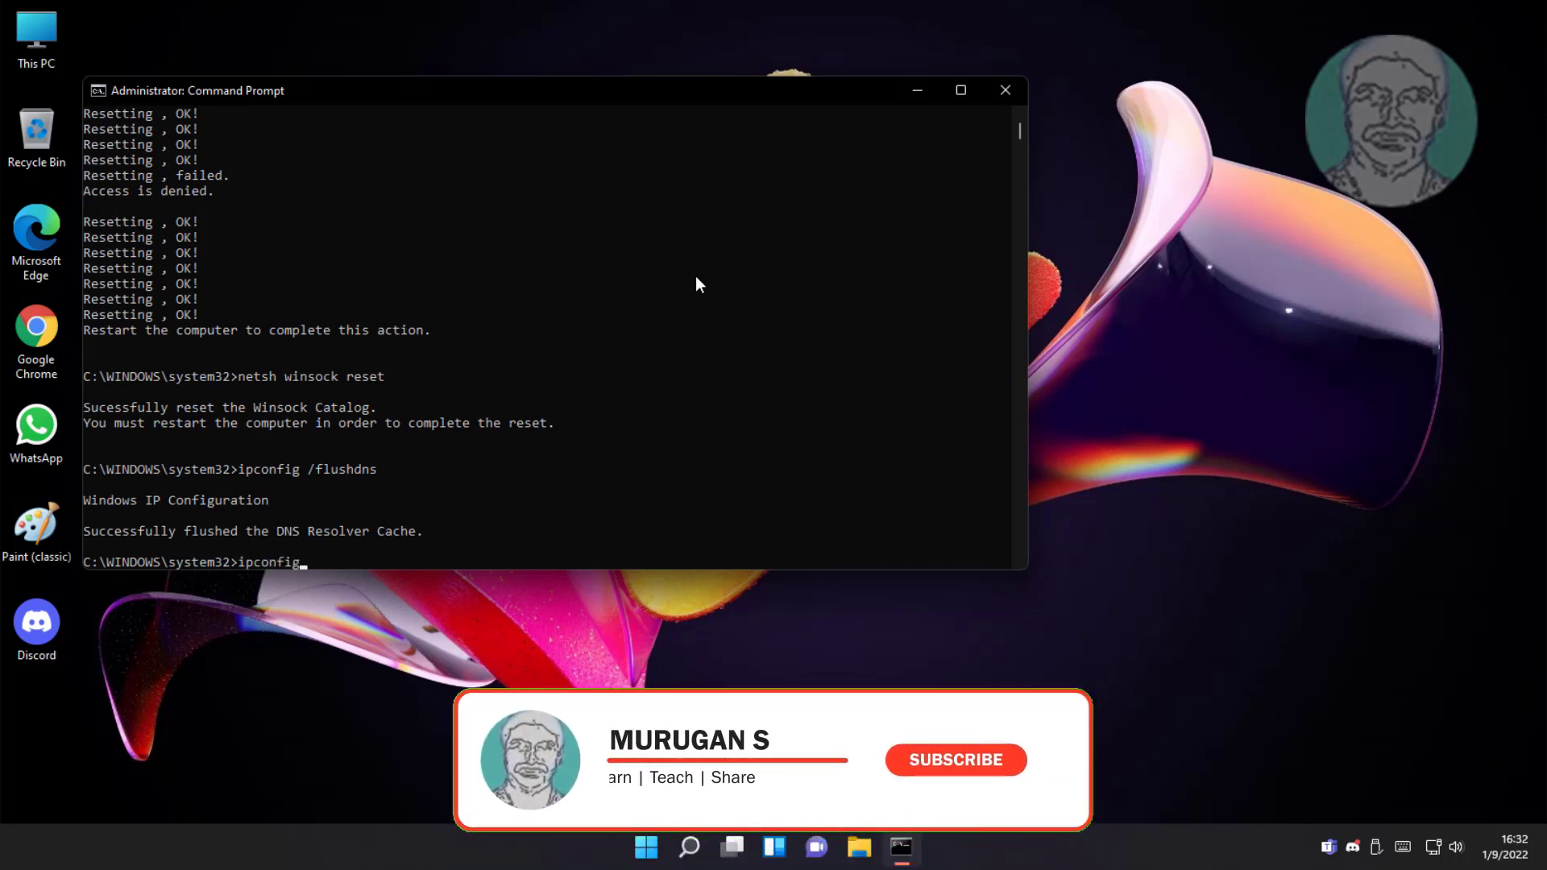
text( /relea)
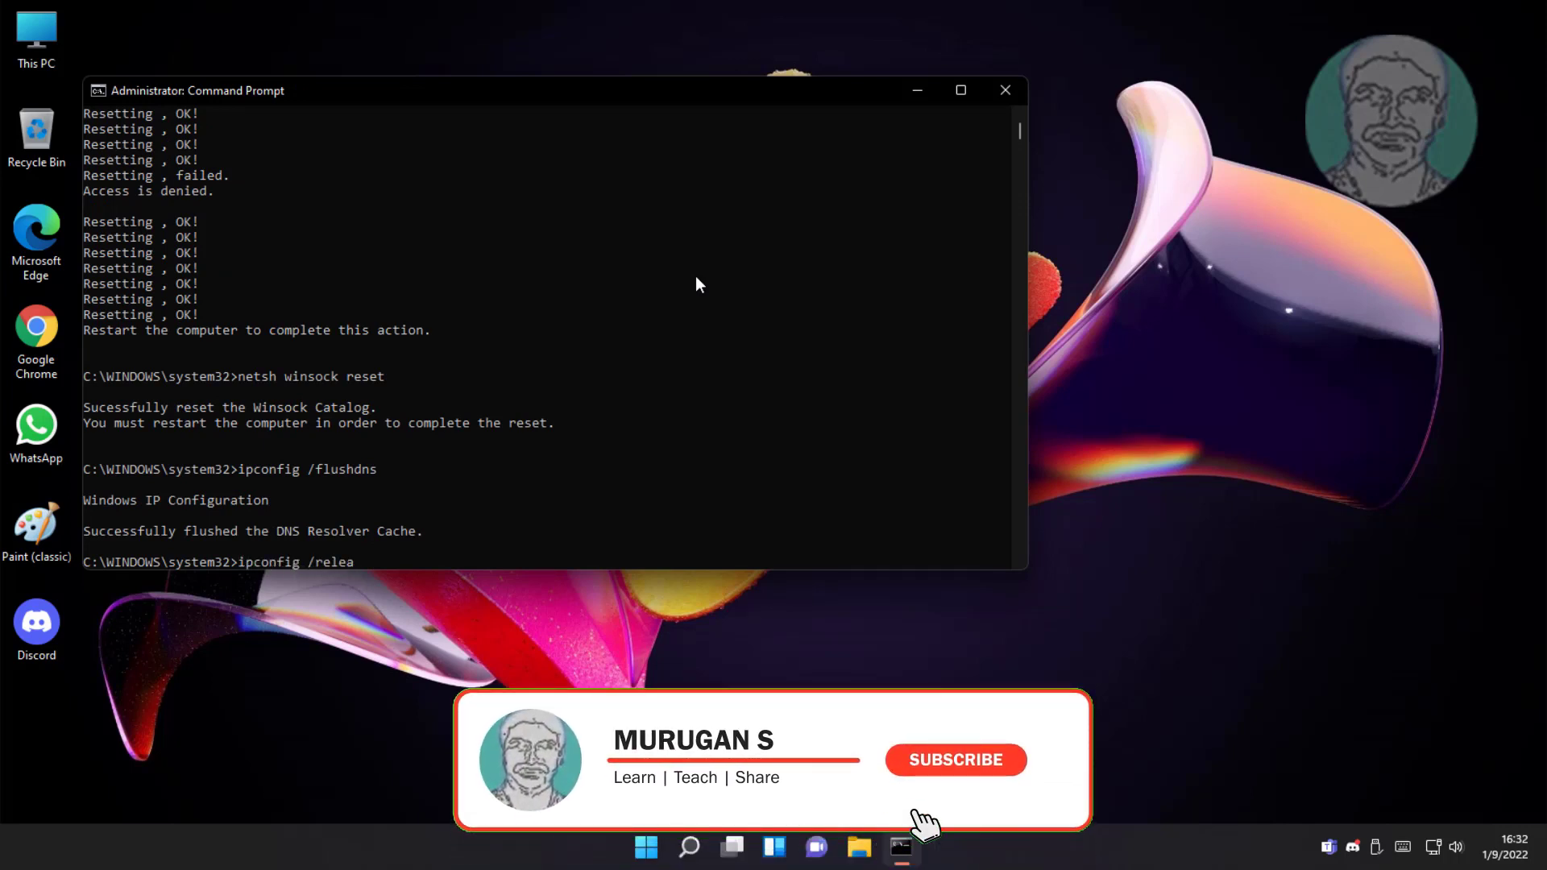
text(se)
key(Return)
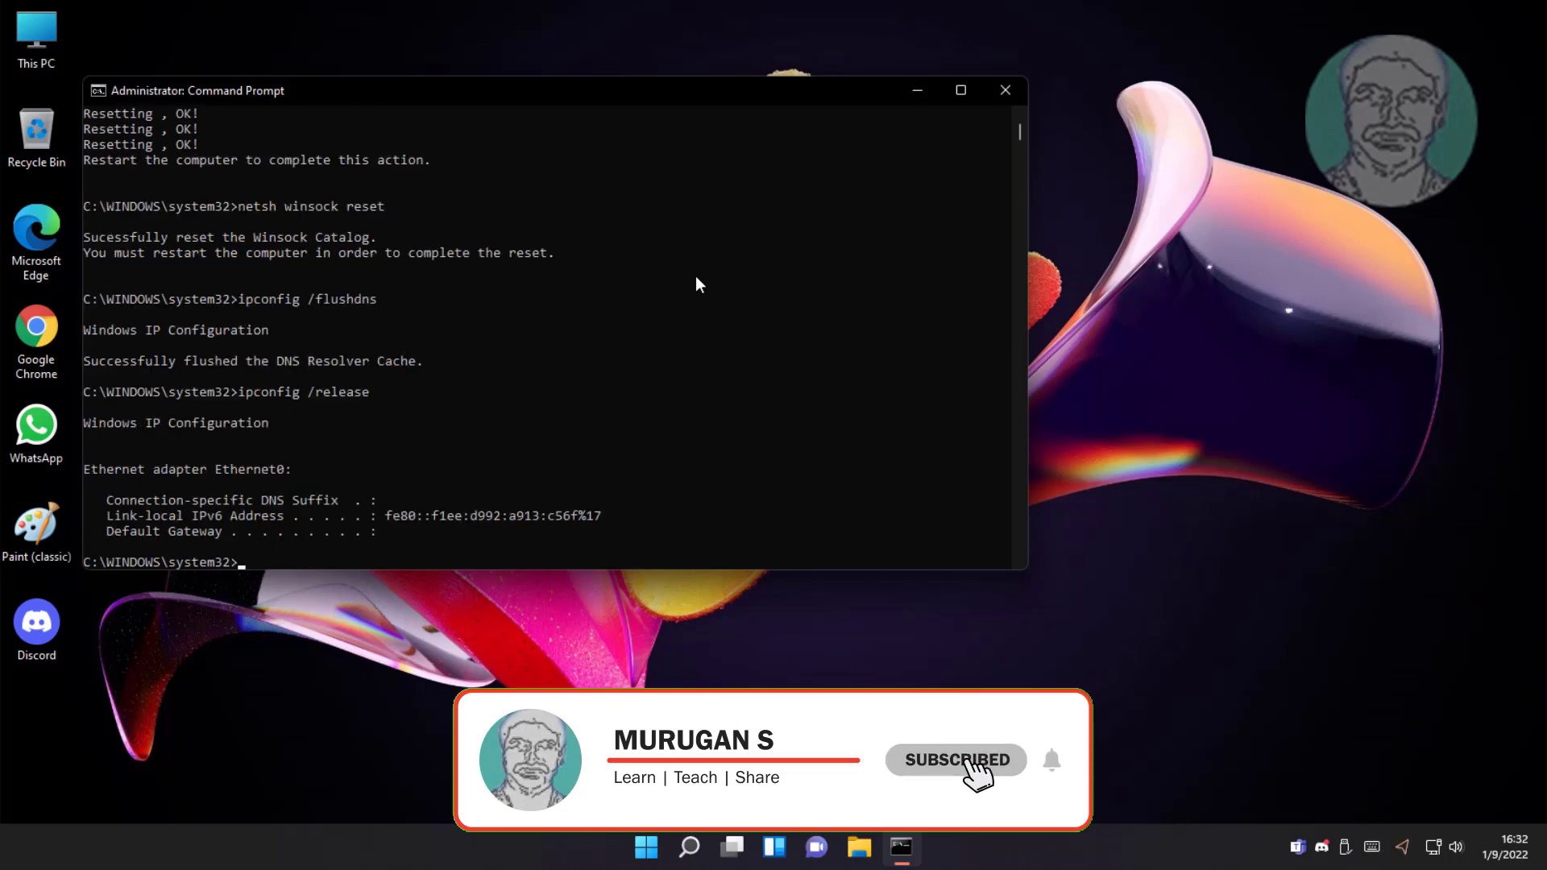
text(ipconfig)
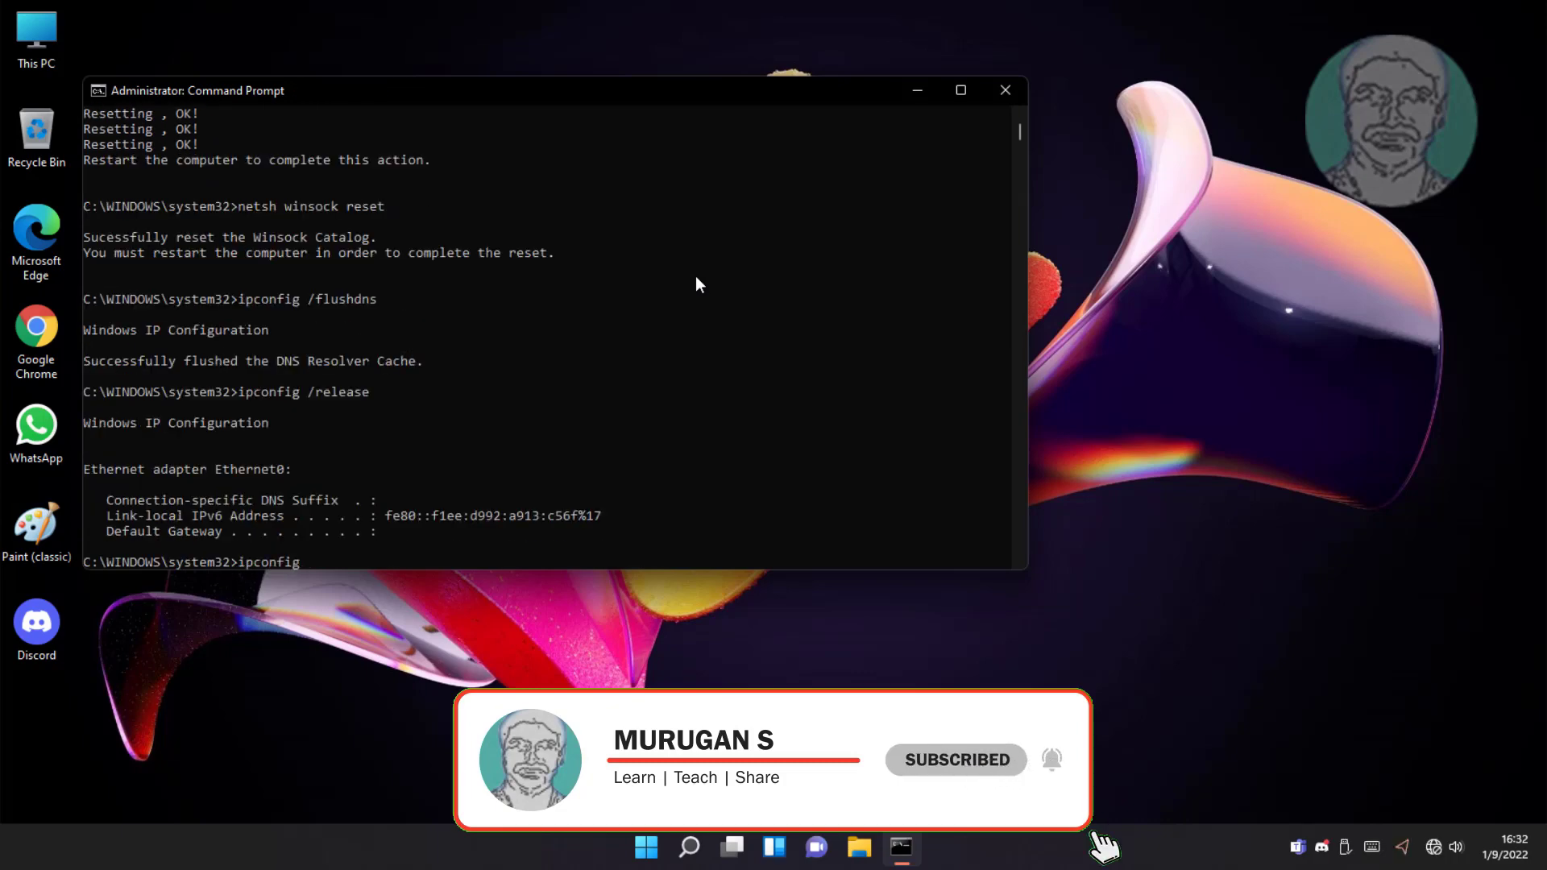
text( /renew)
key(Return)
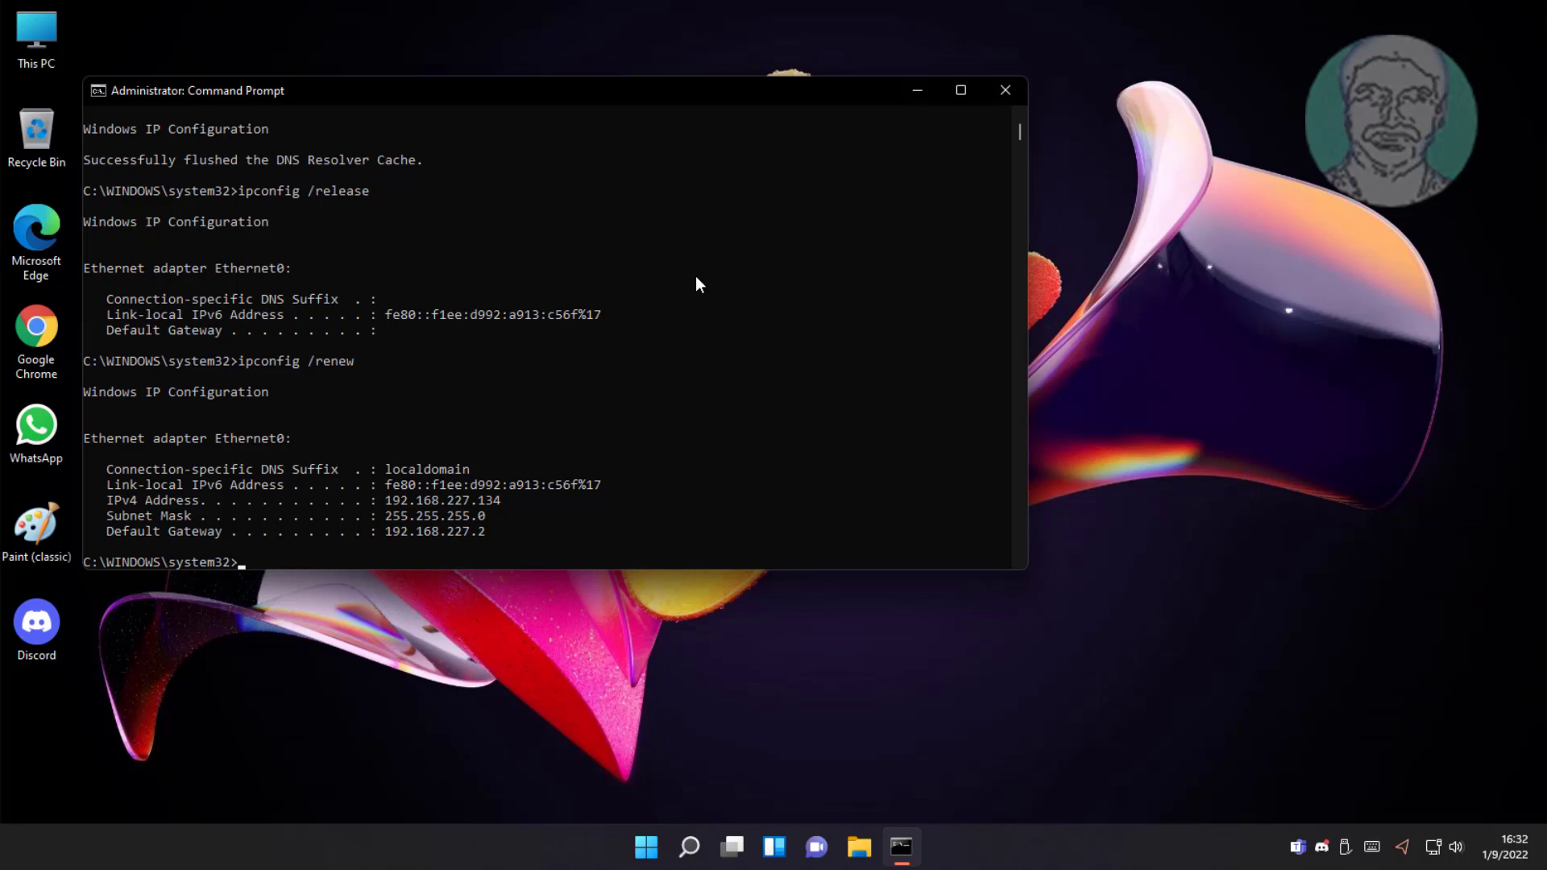
text(exit)
key(Return)
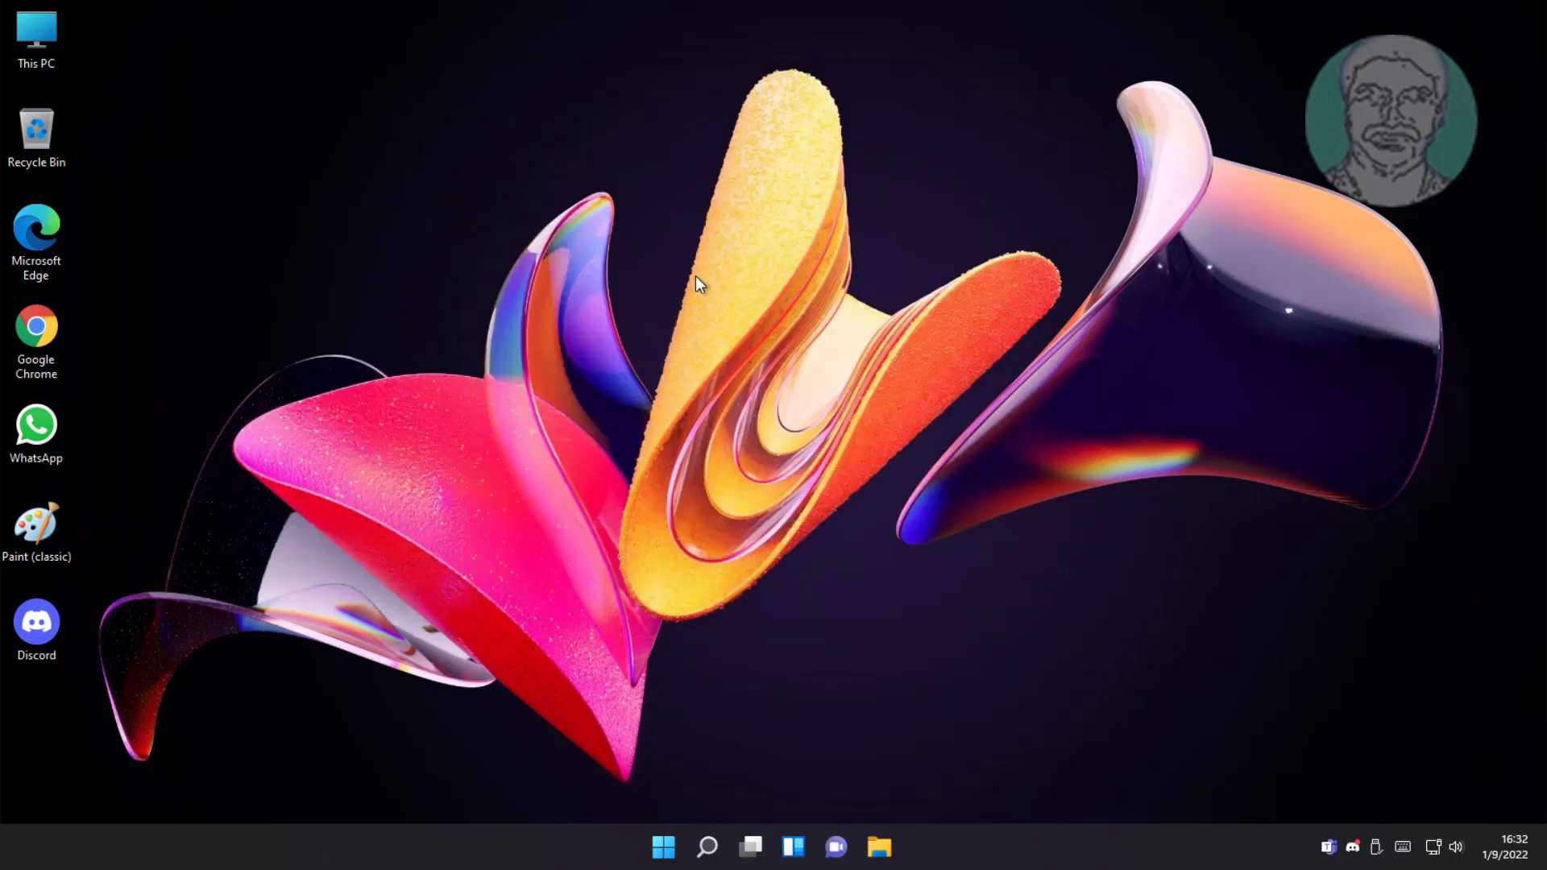
Step: Open Start's Power menu to show Shut down and Restart
click(666, 847)
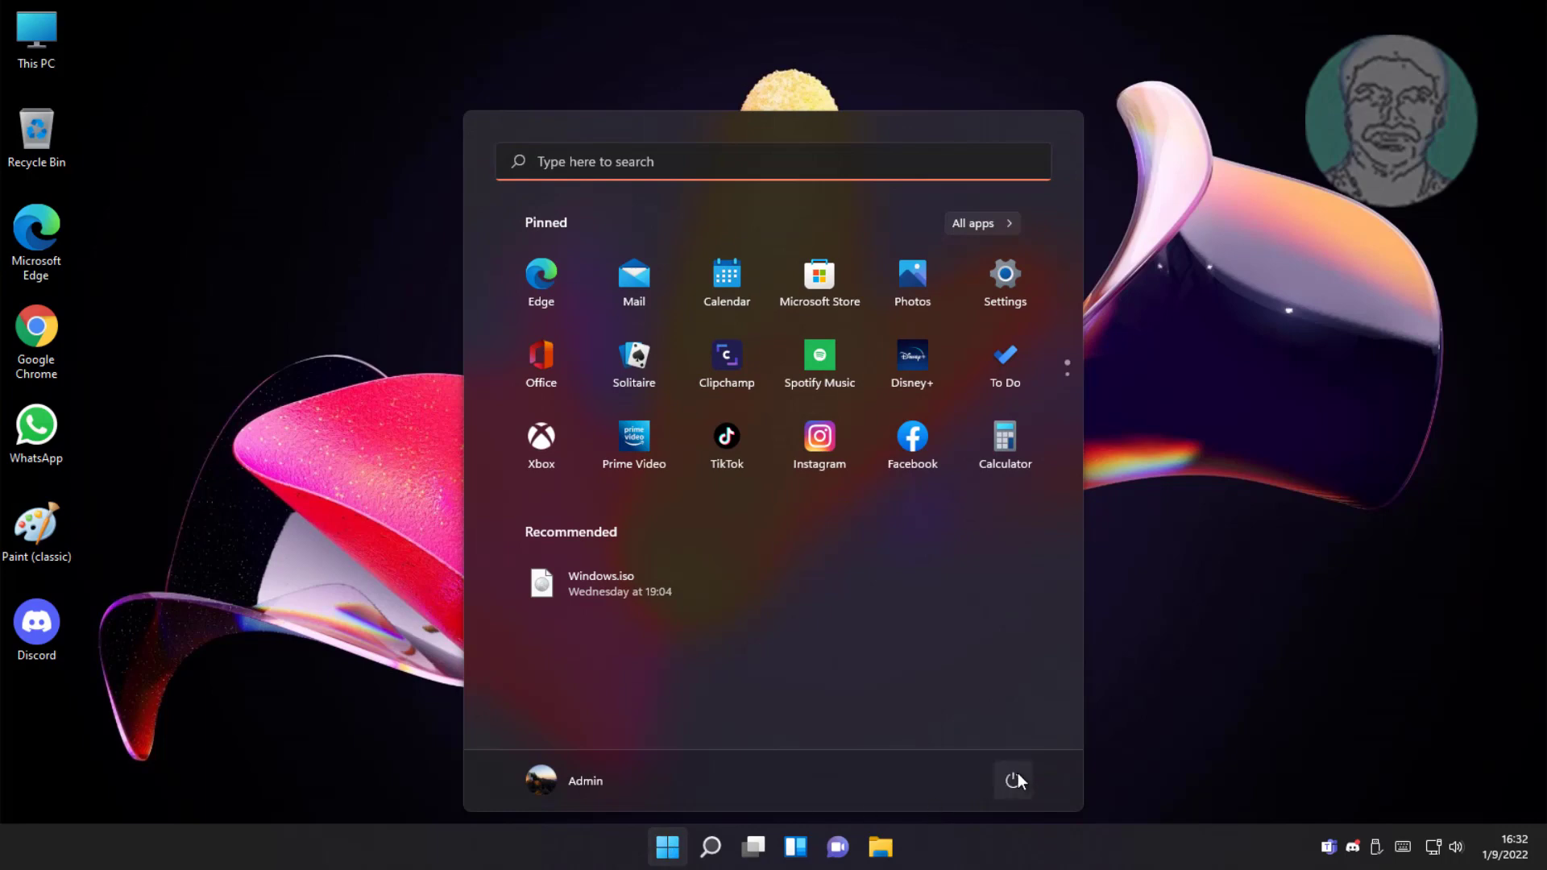
click(1012, 777)
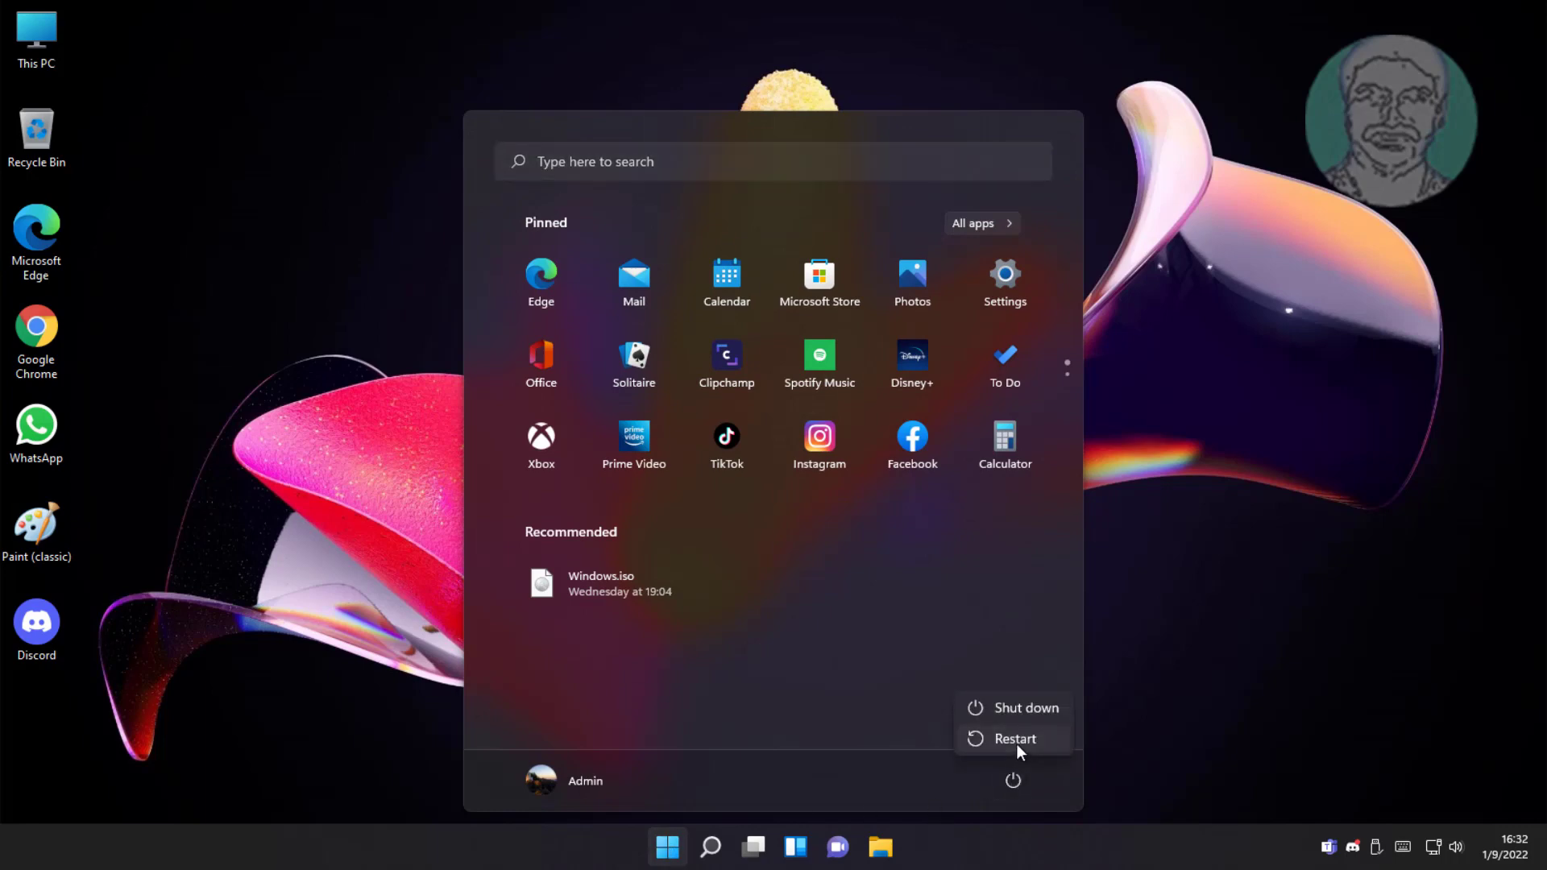